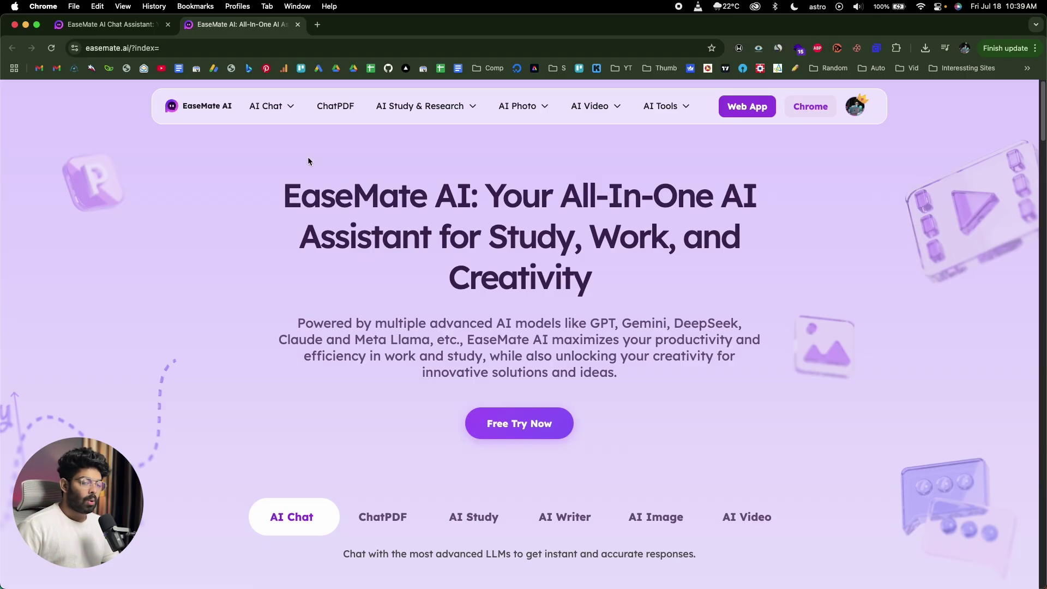
Open EaseMate AI's AI Video Generator page from the AI Video menu.
mouse_move(284, 111)
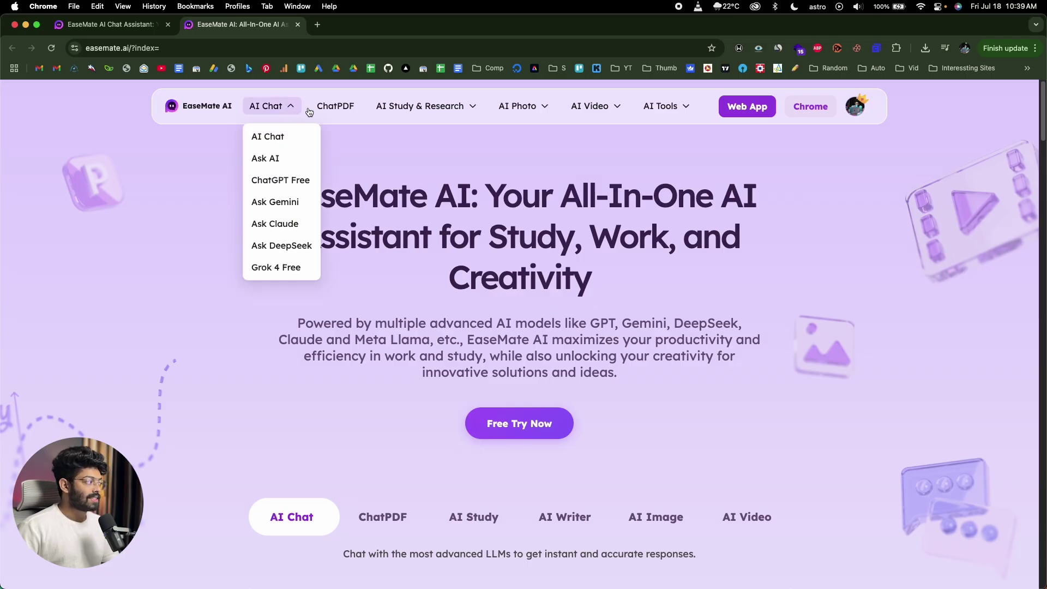
mouse_move(610, 109)
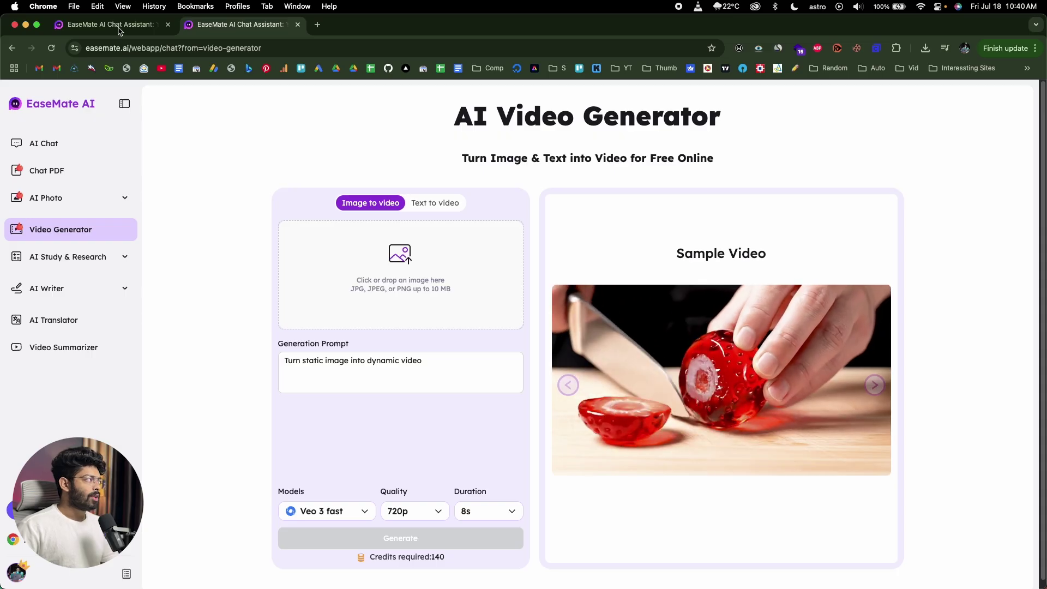
Claim the Day 2 daily check-in for +10 advanced credits and dismiss the dialog.
click(148, 24)
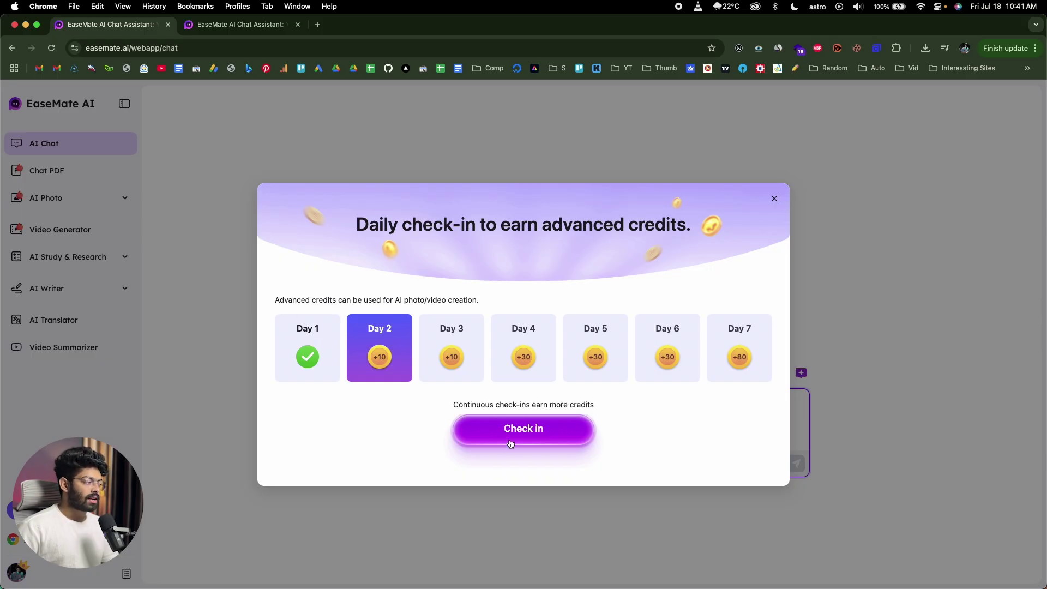
click(448, 432)
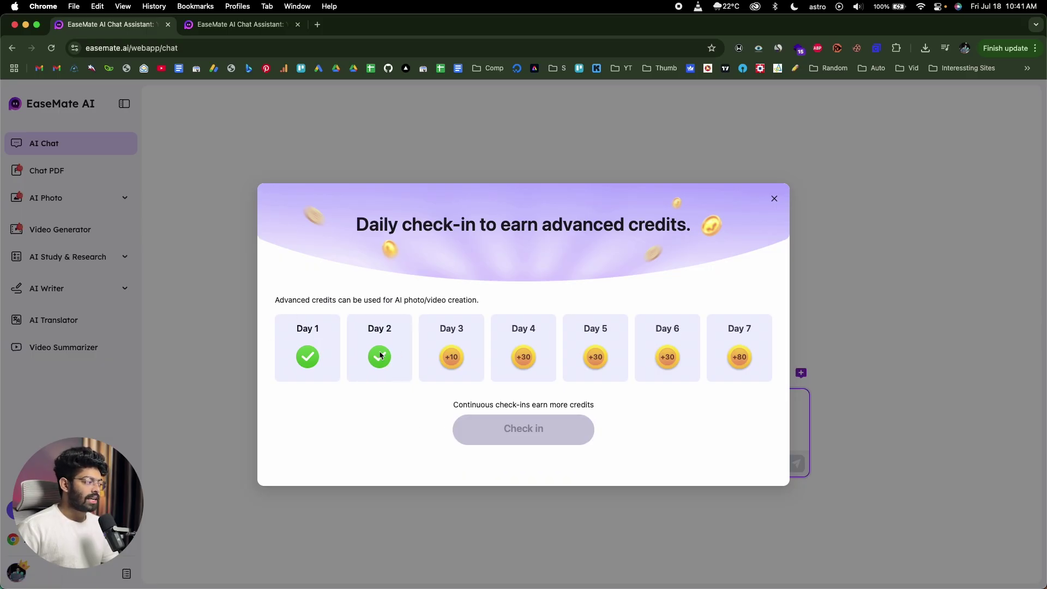
click(221, 236)
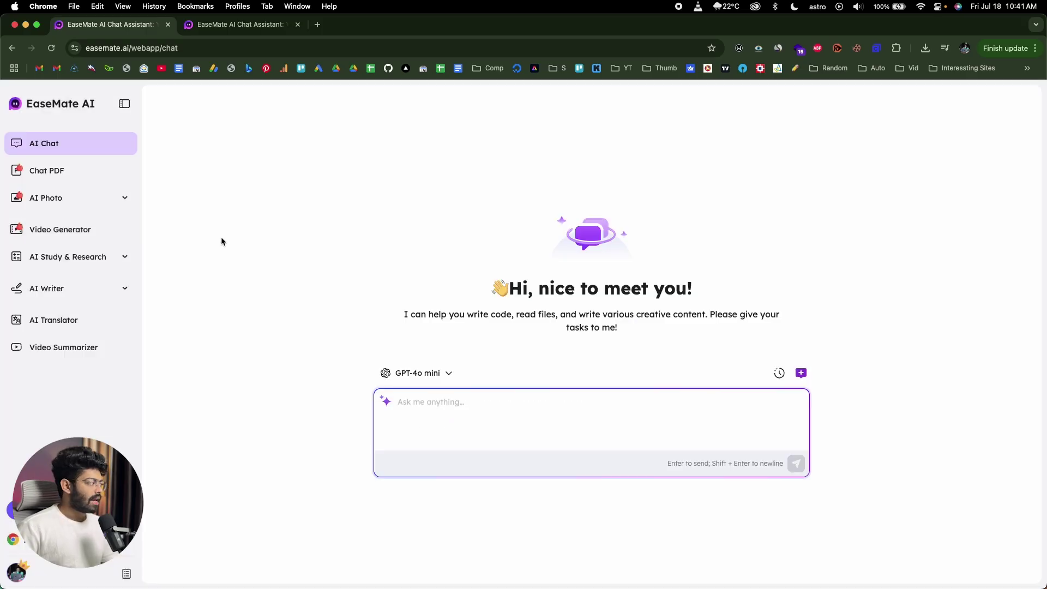
Open the Video Generator and compare the Image to video and Text to video modes.
click(63, 236)
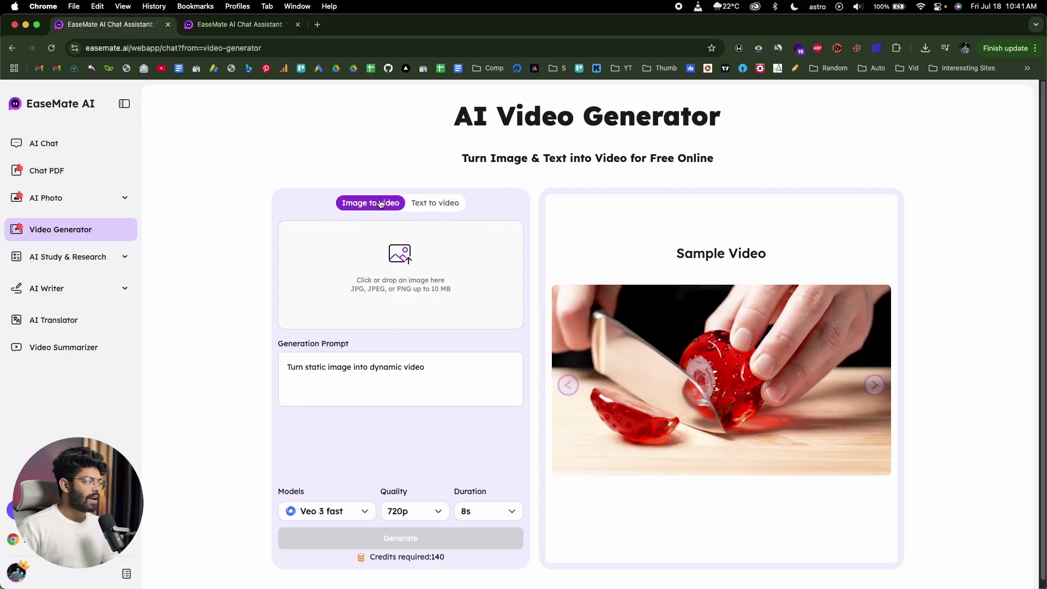
click(436, 202)
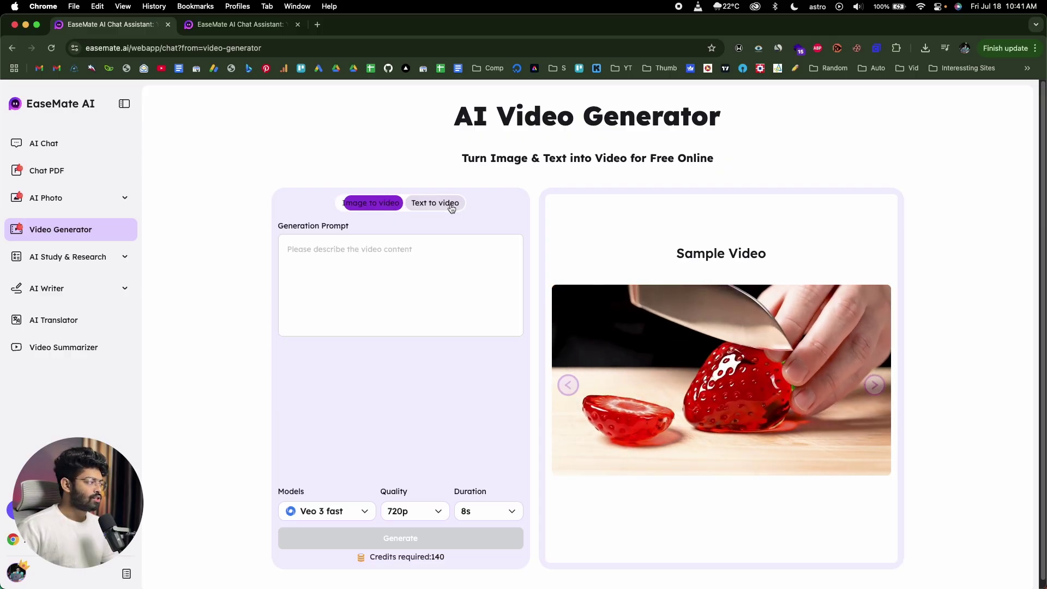
click(379, 206)
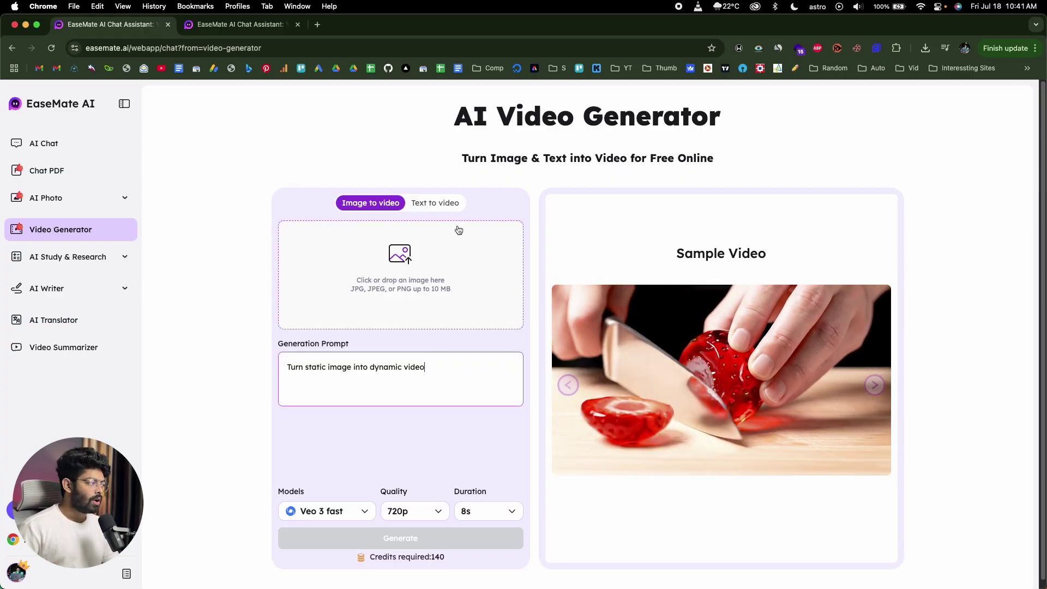
click(434, 204)
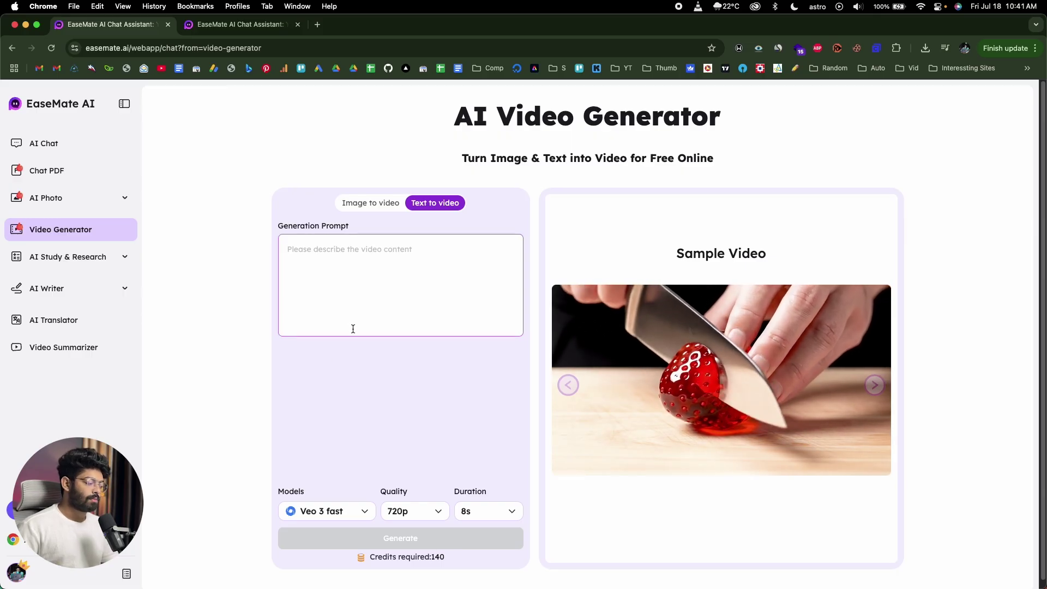
scroll(399, 282, down, 1)
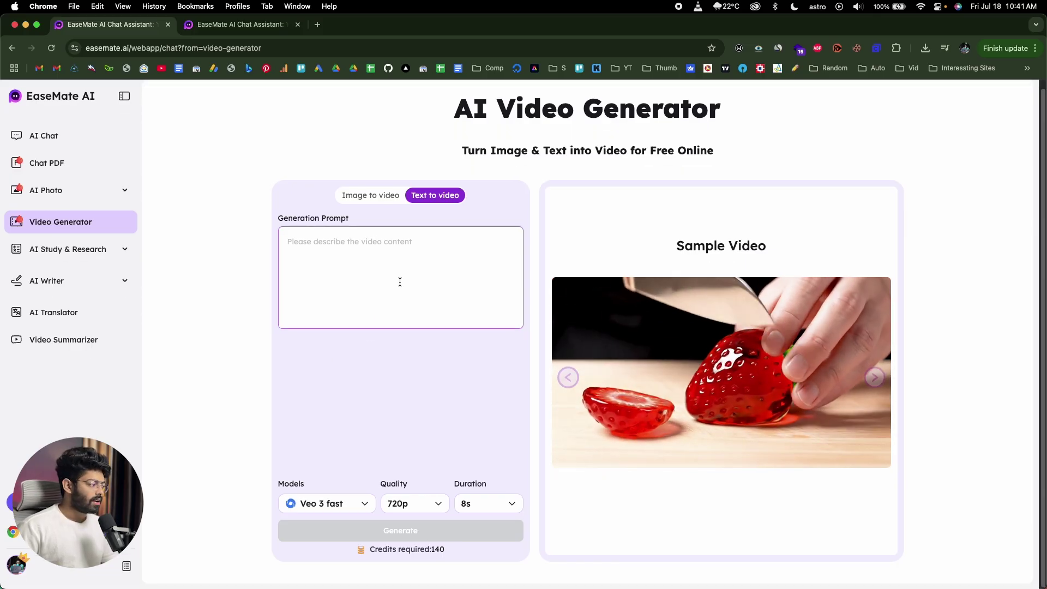
click(349, 197)
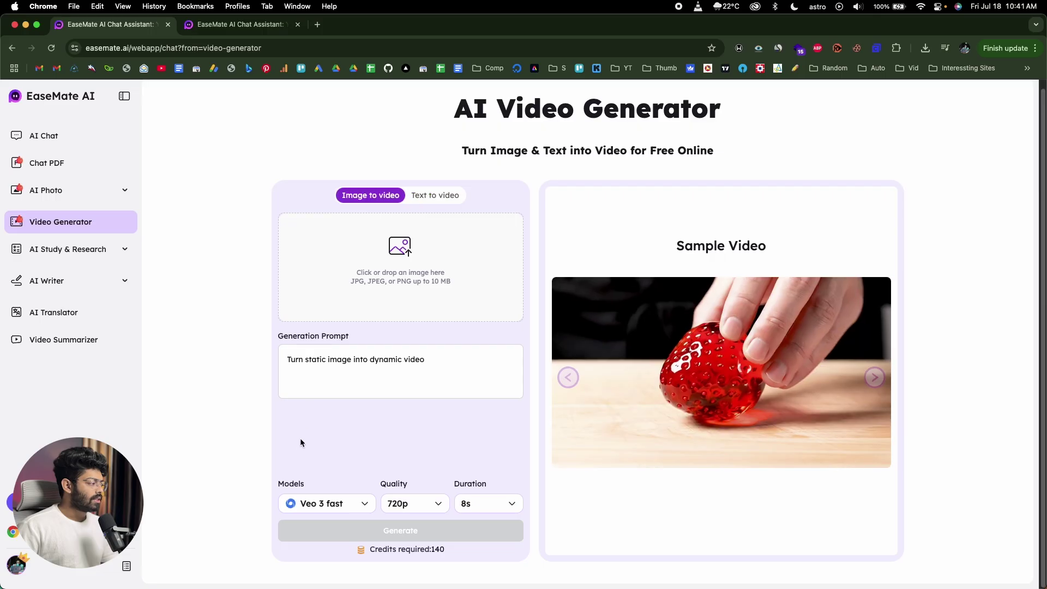
Review the Veo 3 fast, 720p and 8s options, then switch to Text to video.
click(316, 502)
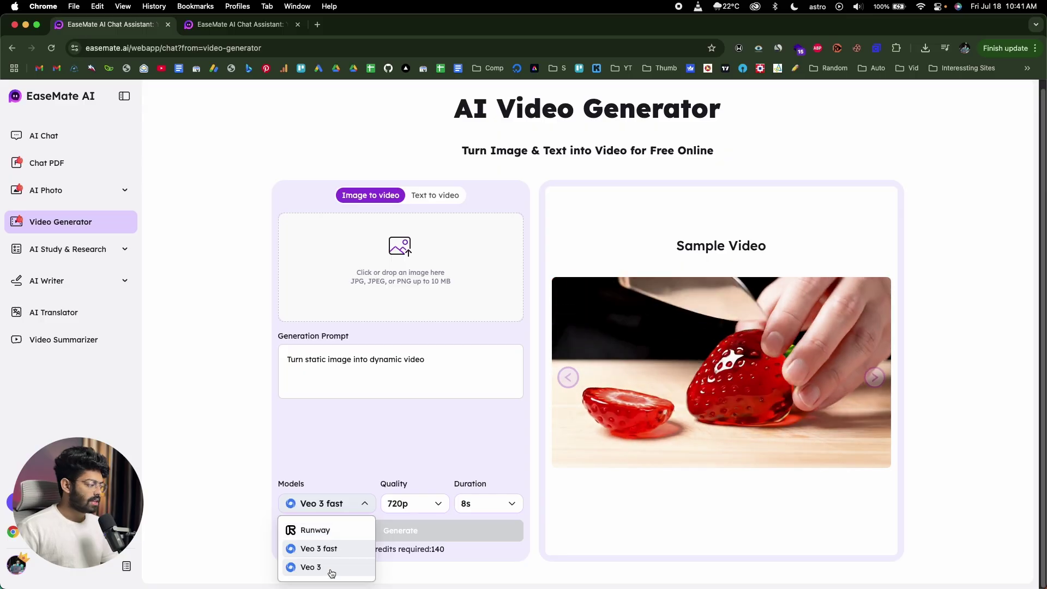
click(415, 503)
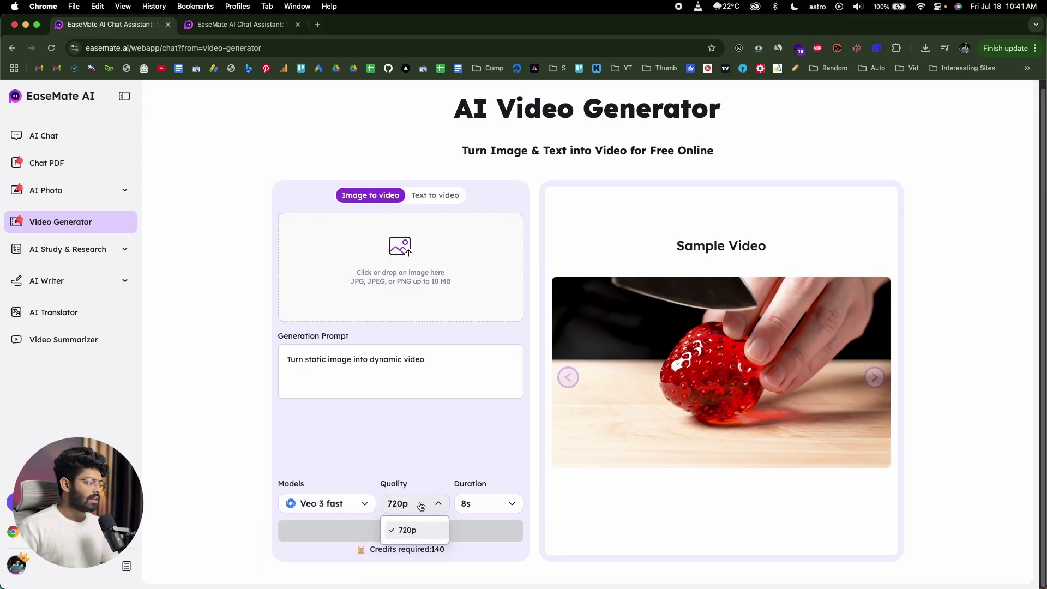
click(488, 503)
click(413, 446)
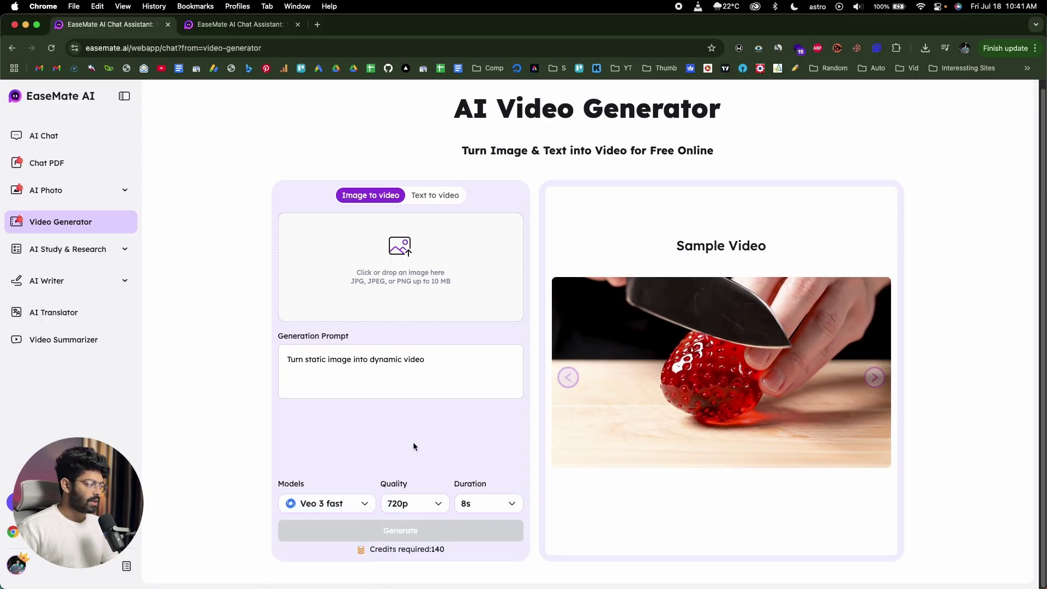
click(417, 198)
click(395, 230)
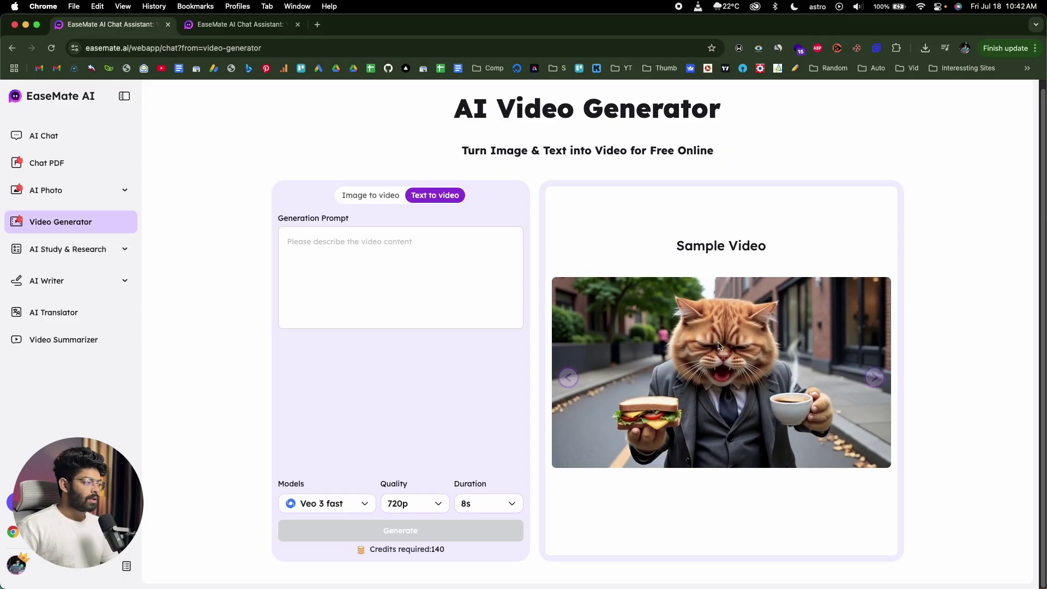
Paste the miniature chefs giant pancake stack scene into the Generation Prompt box.
click(403, 282)
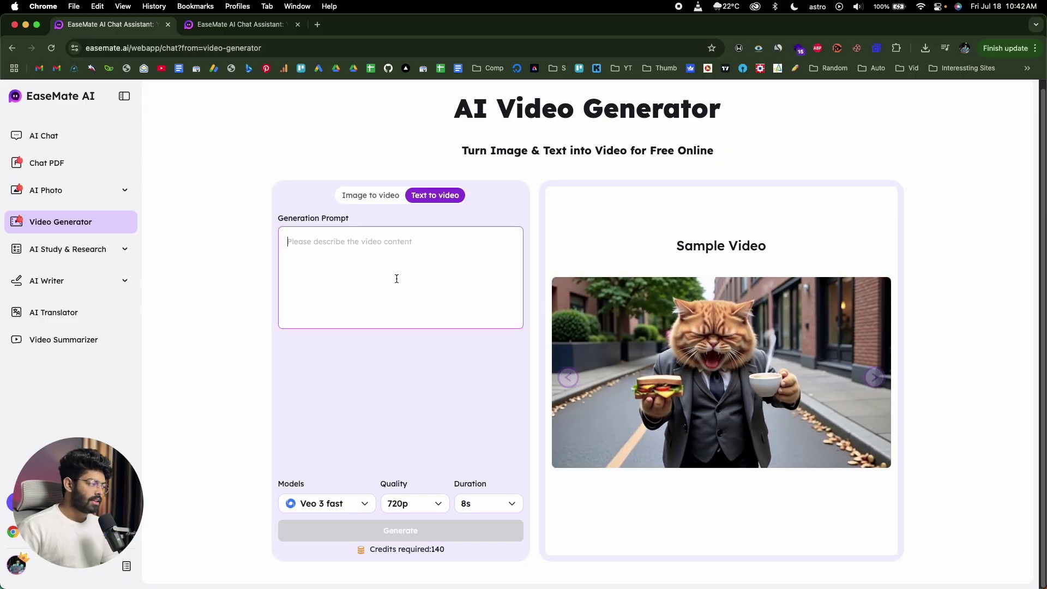
key(super+v)
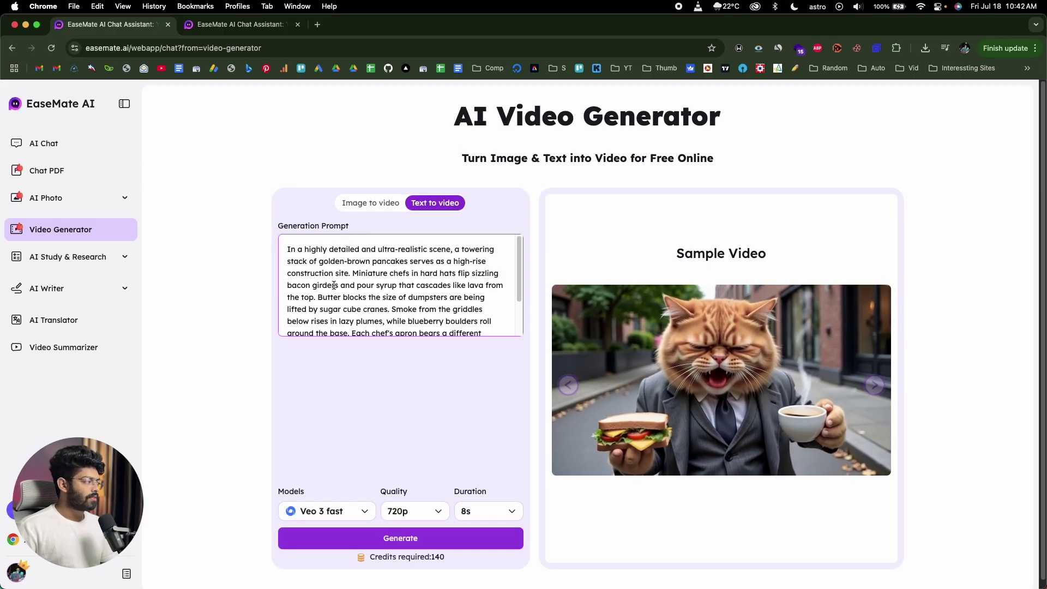
scroll(334, 286, down, 3)
scroll(334, 285, up, 3)
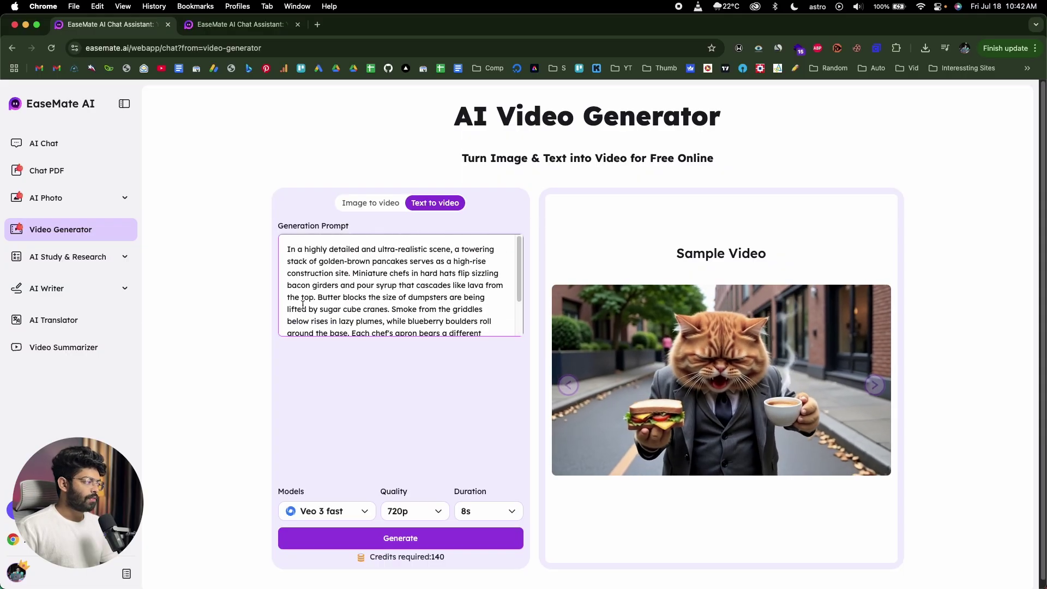
scroll(372, 304, down, 1)
scroll(373, 305, down, 3)
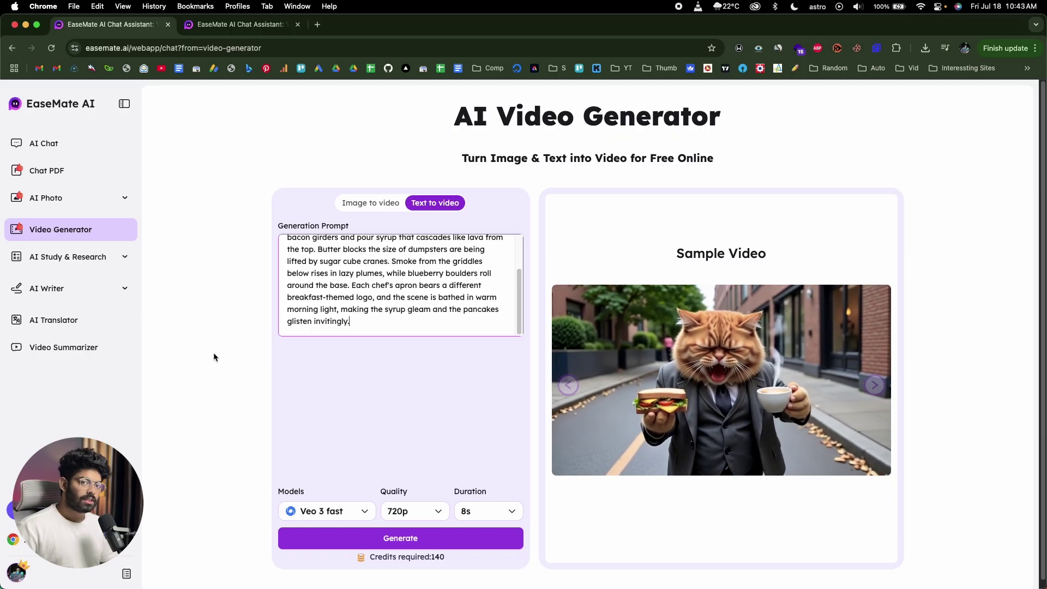
scroll(243, 361, down, 1)
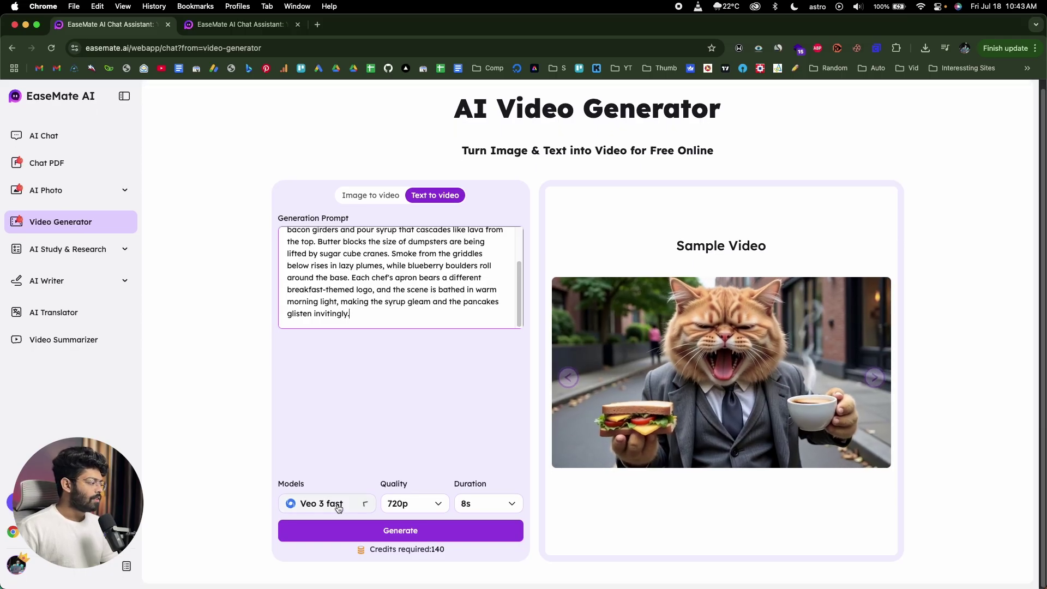
Confirm the model stays Veo 3 fast and the duration stays 8s.
click(329, 502)
click(323, 549)
click(493, 504)
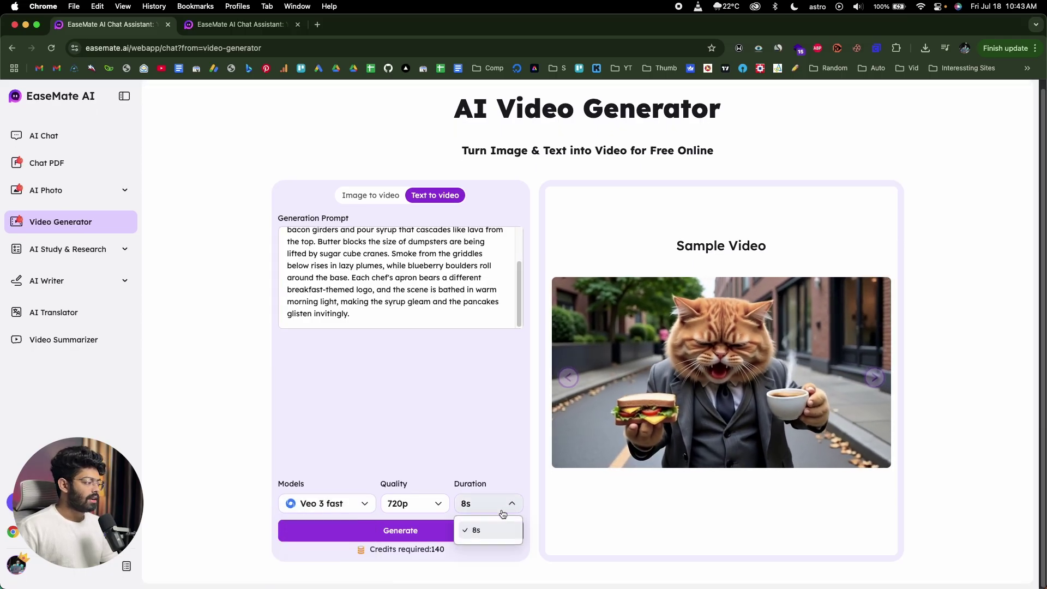
click(479, 531)
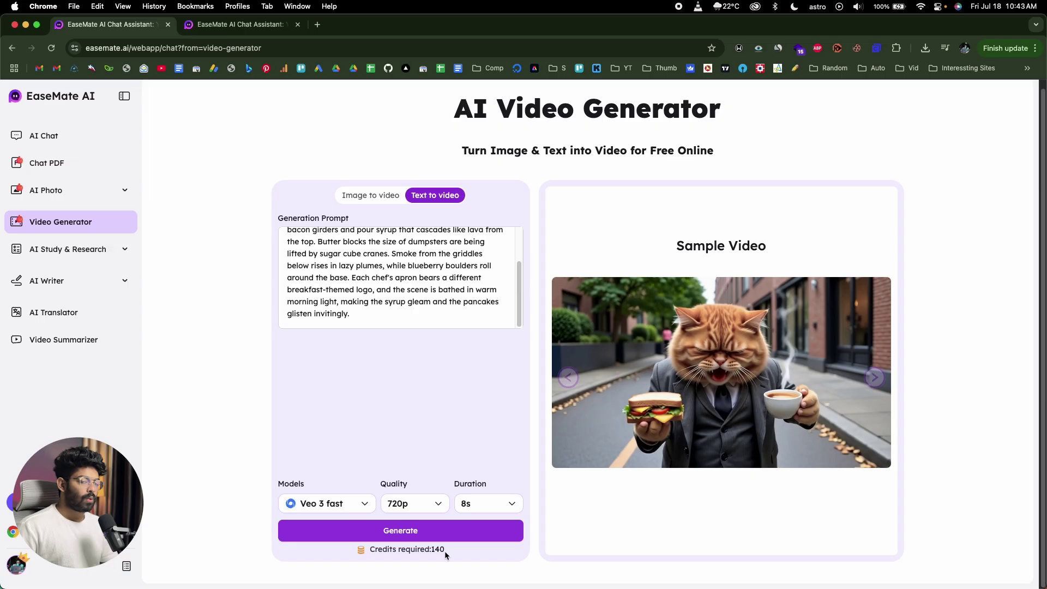
Generate the 8-second pancake construction video and play the result.
click(433, 540)
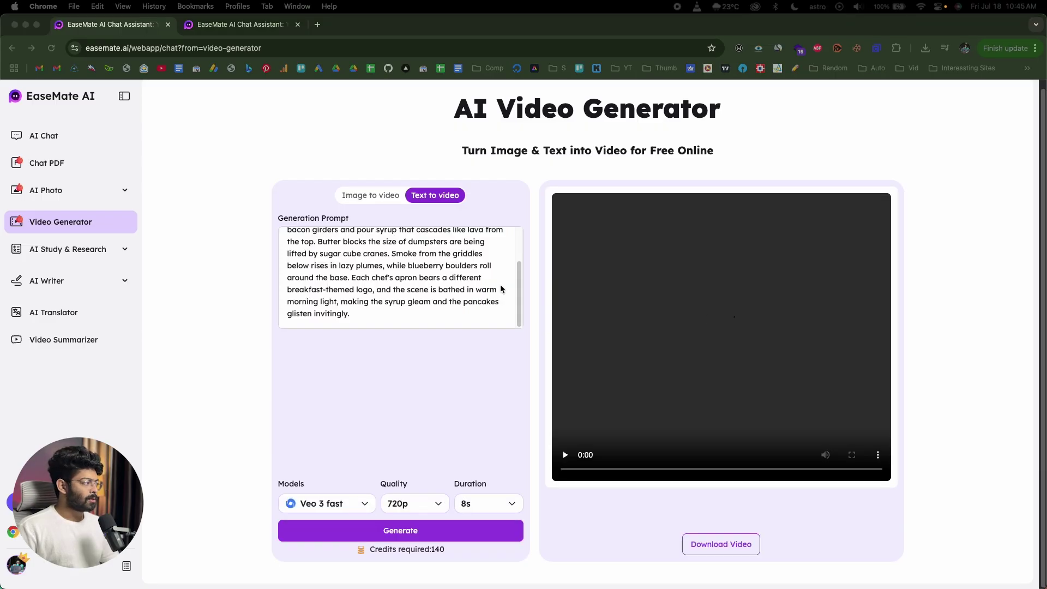
scroll(421, 297, up, 2)
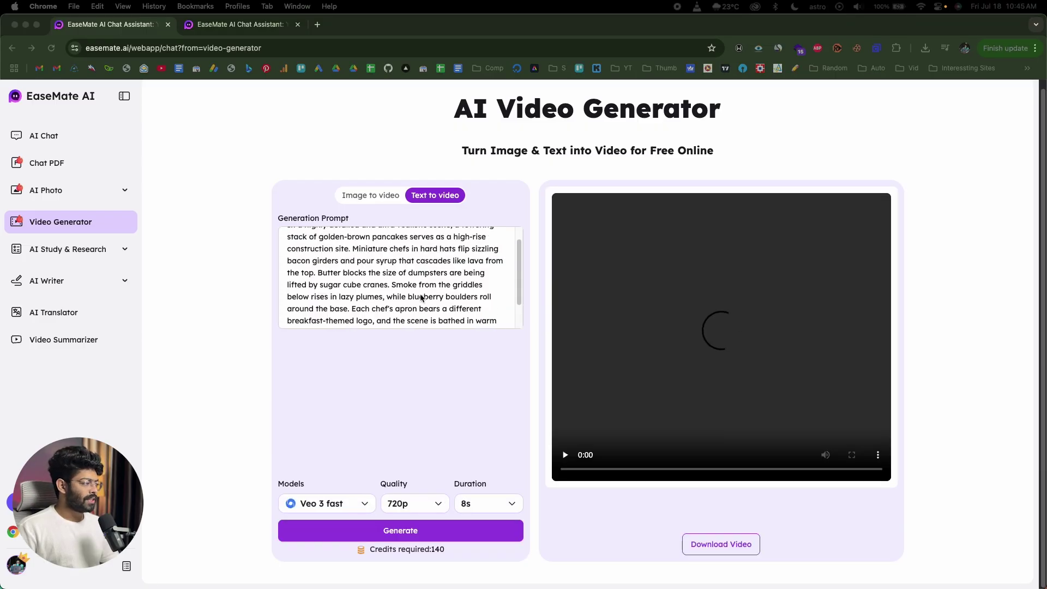
scroll(421, 297, up, 1)
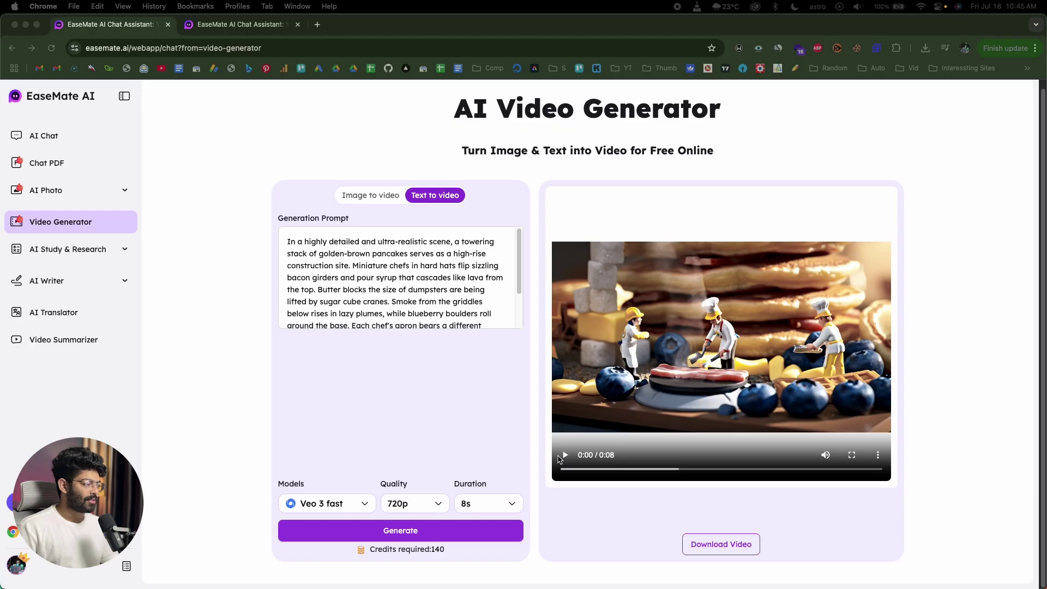
click(567, 457)
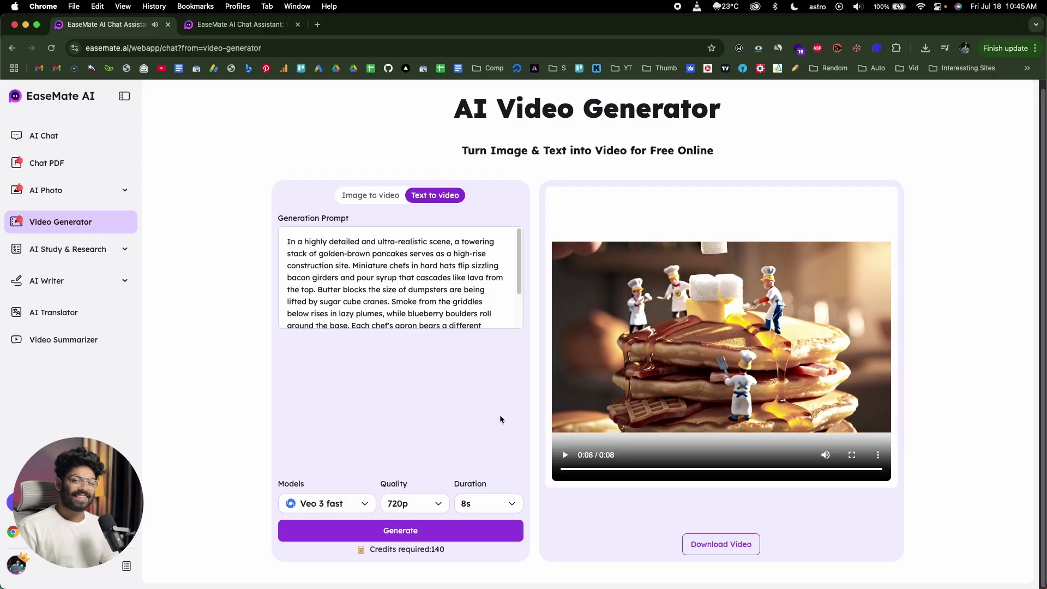
click(564, 455)
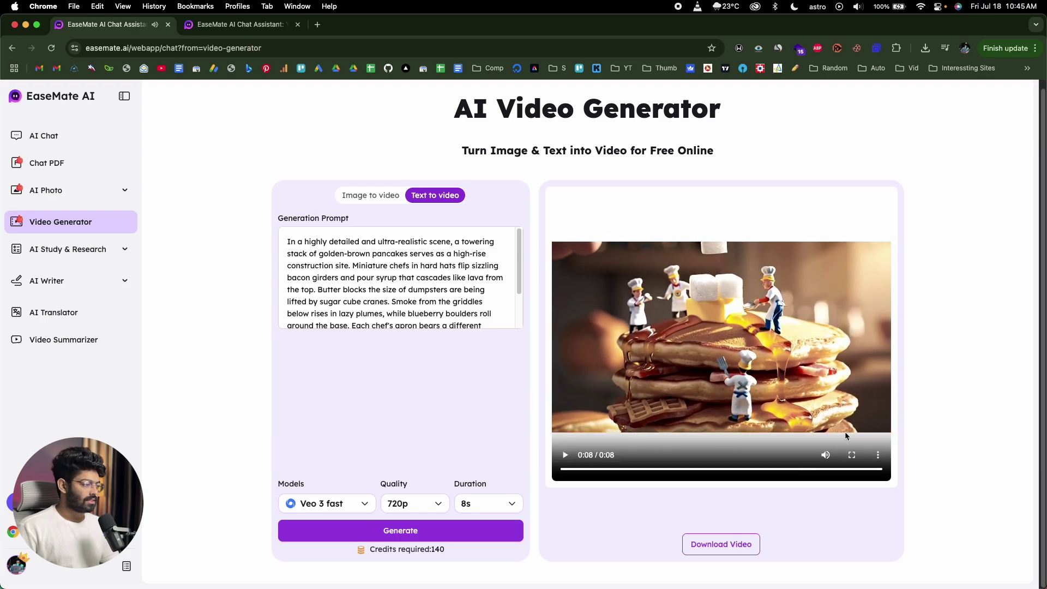
Download the pancake clip as video.mp4 and play it in QuickTime Player.
click(724, 542)
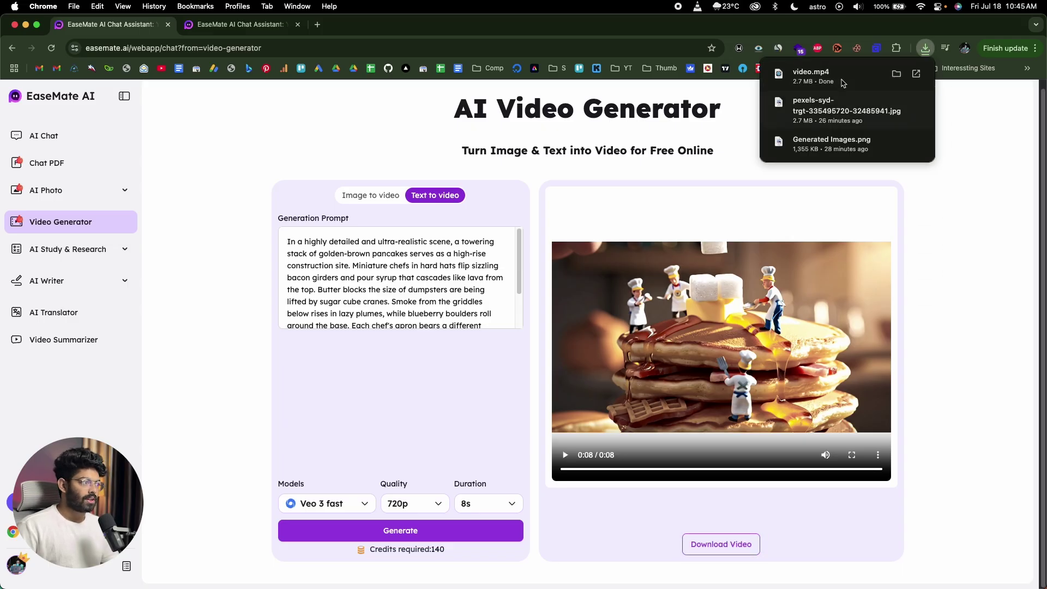
click(819, 86)
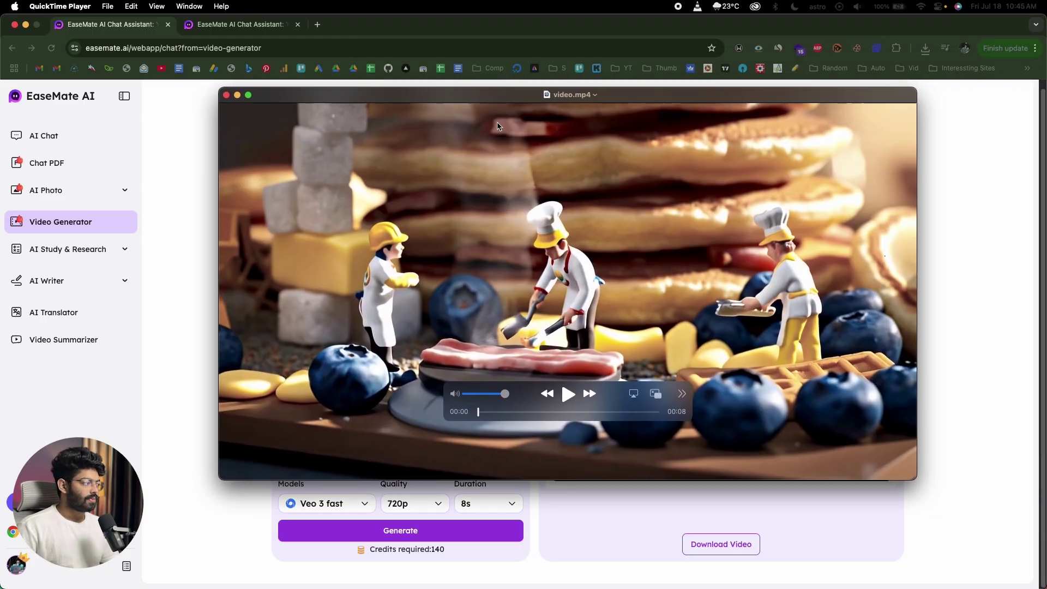
click(569, 398)
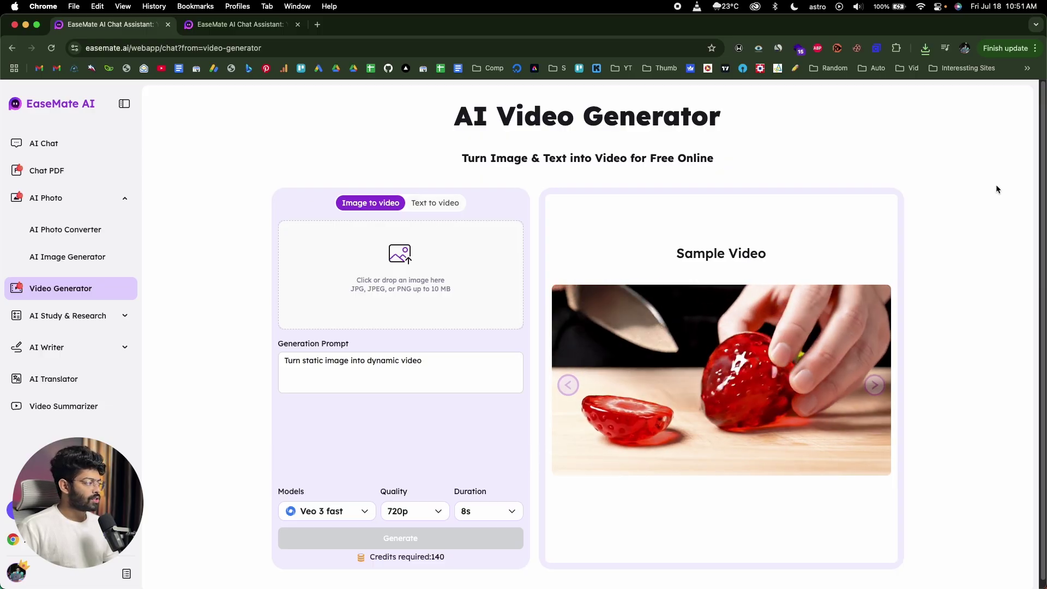
Load the hikers photo and add the prompt 'a group of people walking on top of the moutain'.
drag(1046, 257, 441, 271)
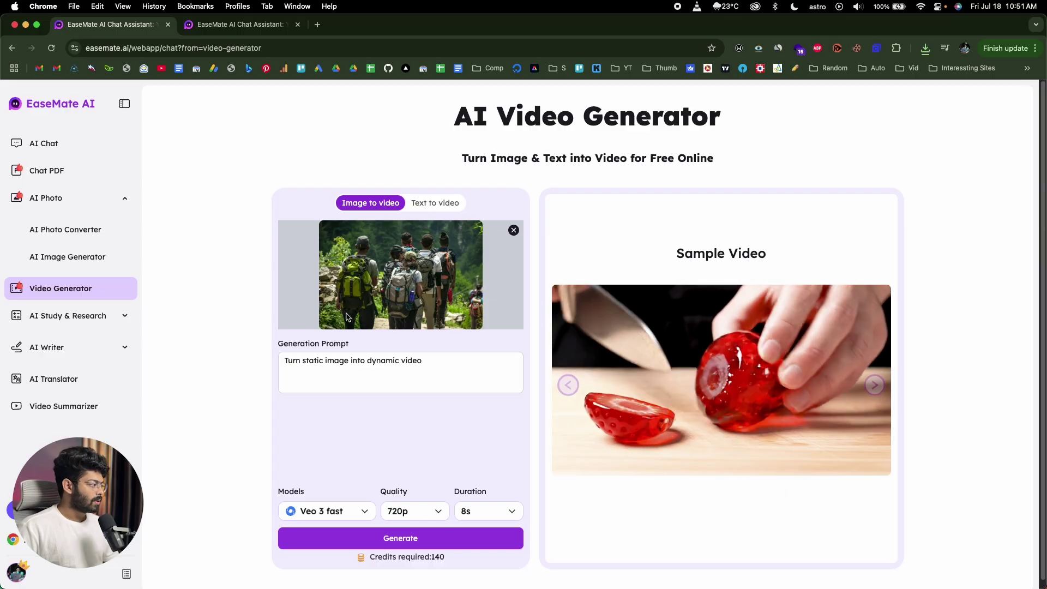
click(325, 354)
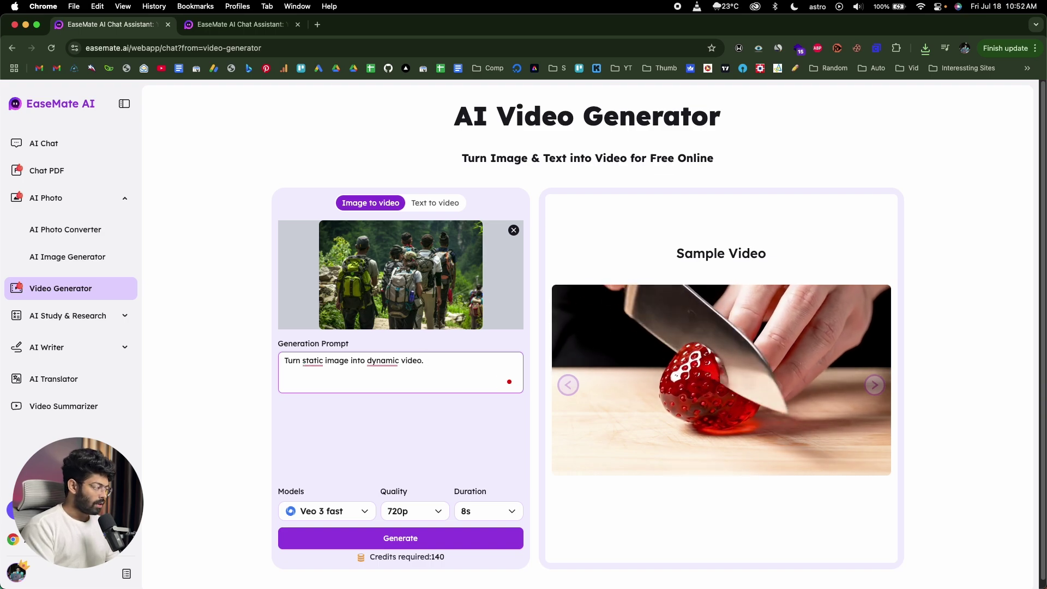
text(a group of pe)
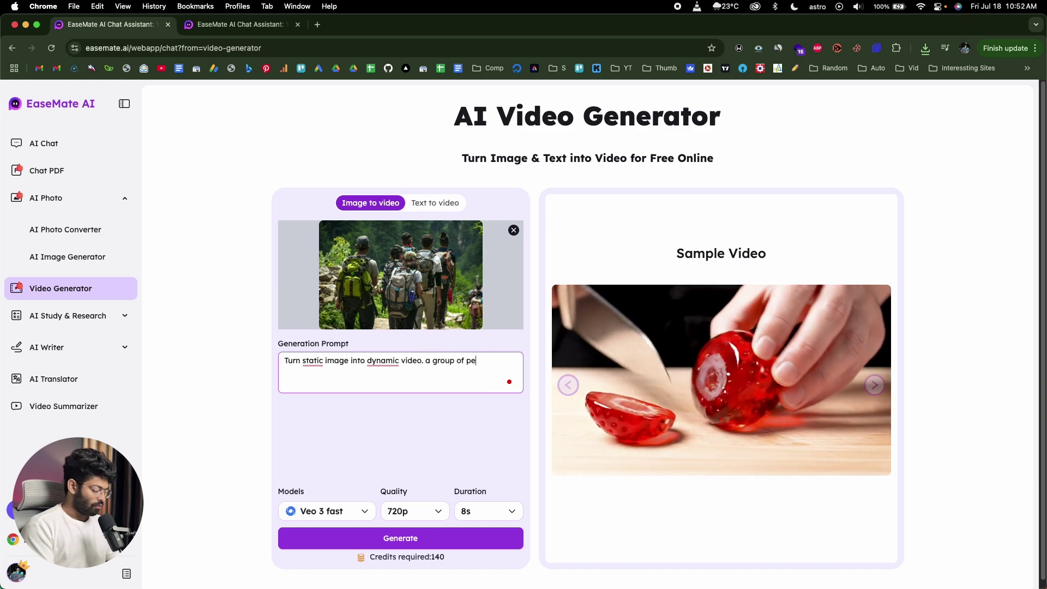
text(ople walking o)
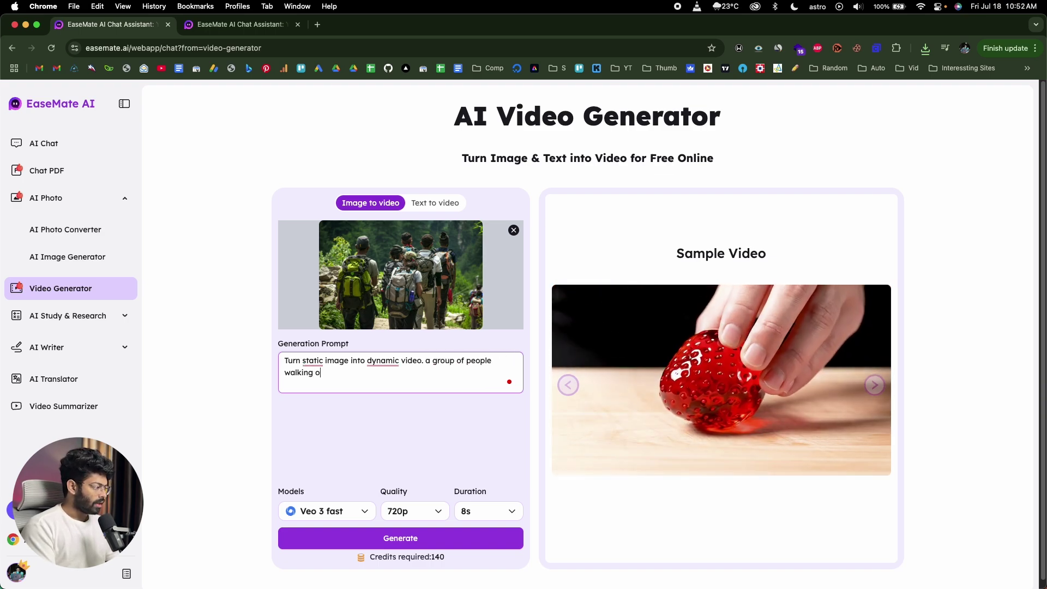
text(n top of the moutain)
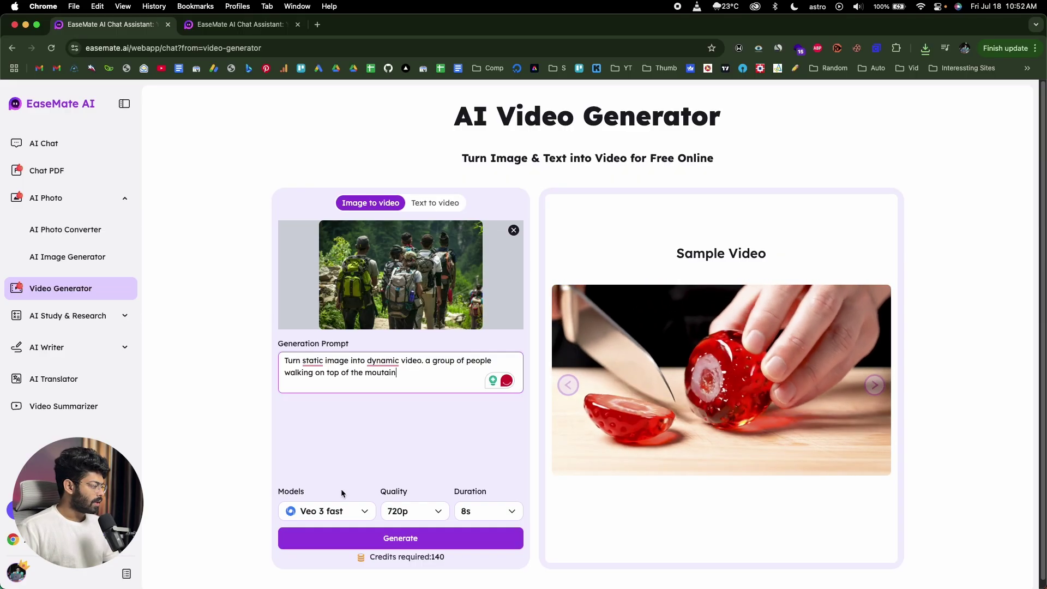
Keep Veo 3 fast, 720p and 8s, and generate the video.
click(326, 510)
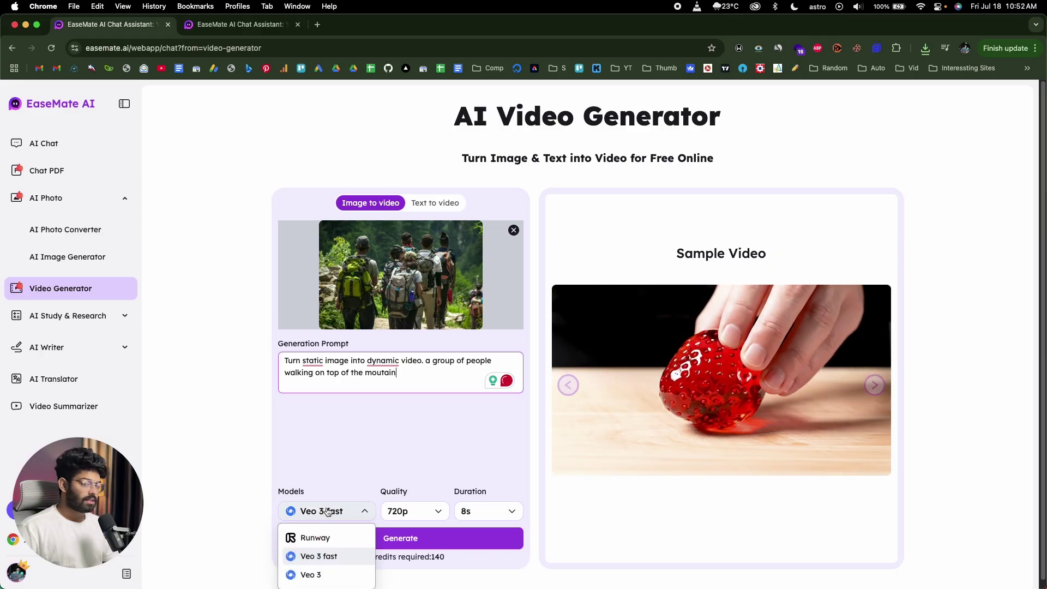
click(506, 511)
click(412, 507)
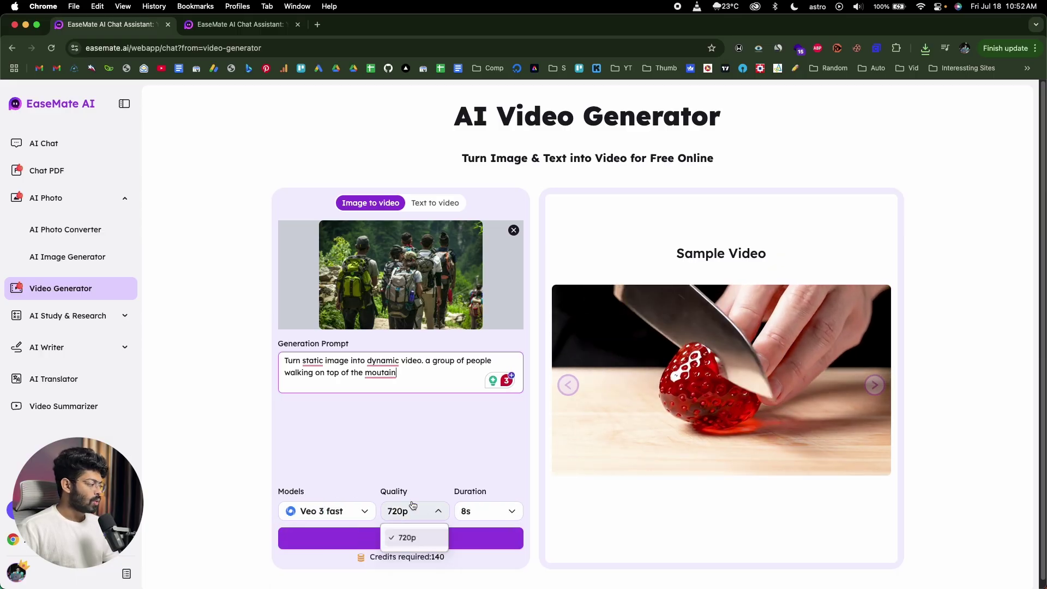
click(535, 465)
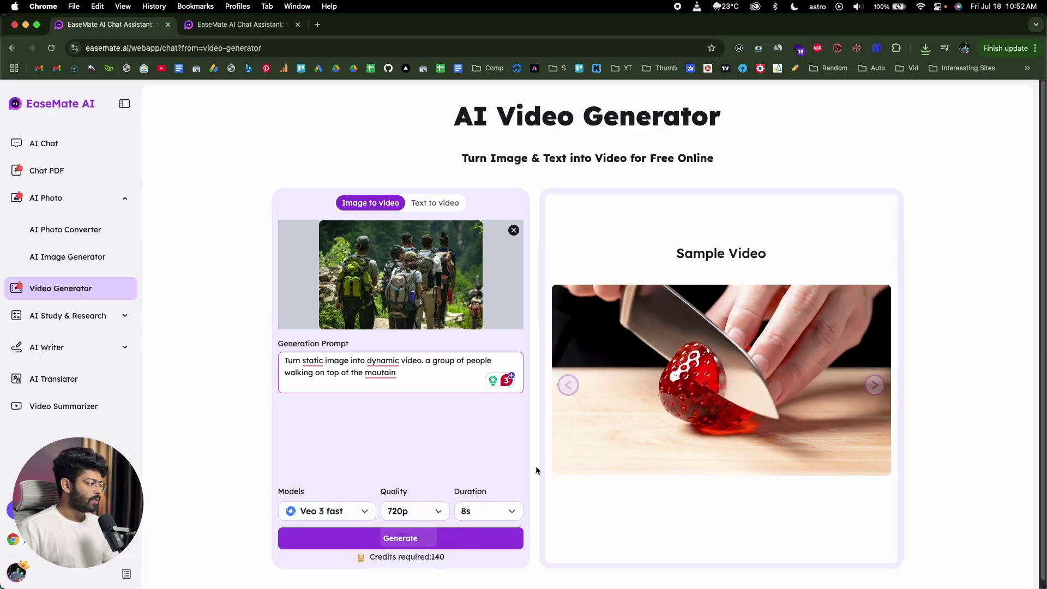
click(408, 537)
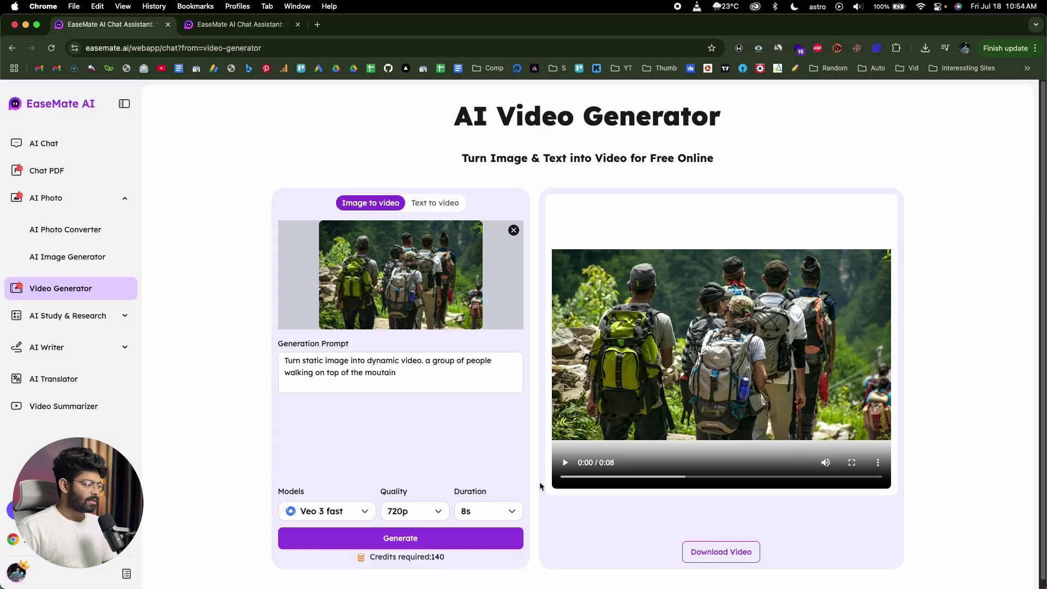
Play and download the hiking video, then switch to Text to video mode.
click(565, 462)
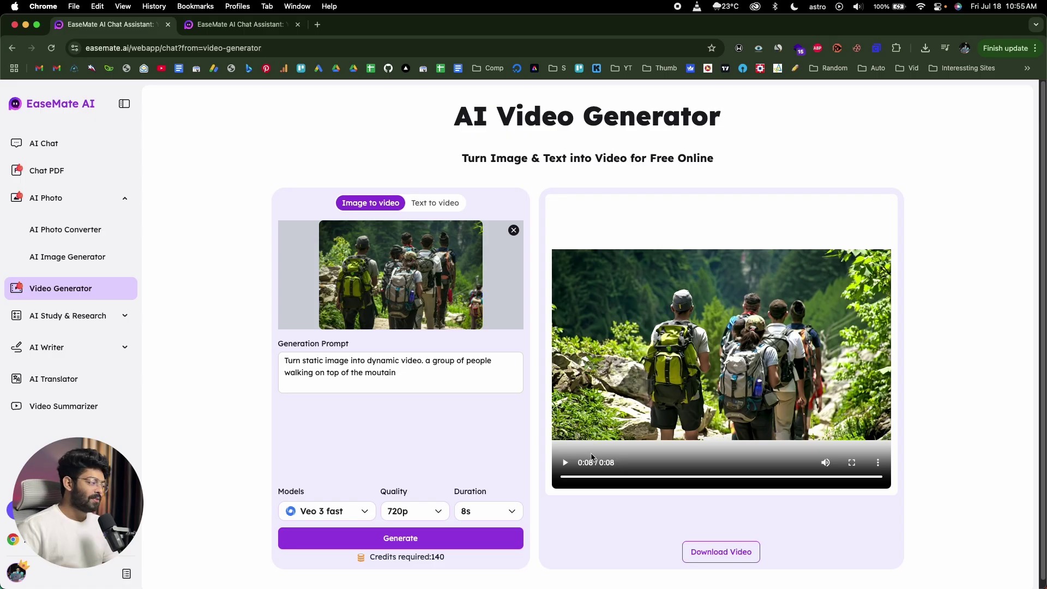
click(570, 463)
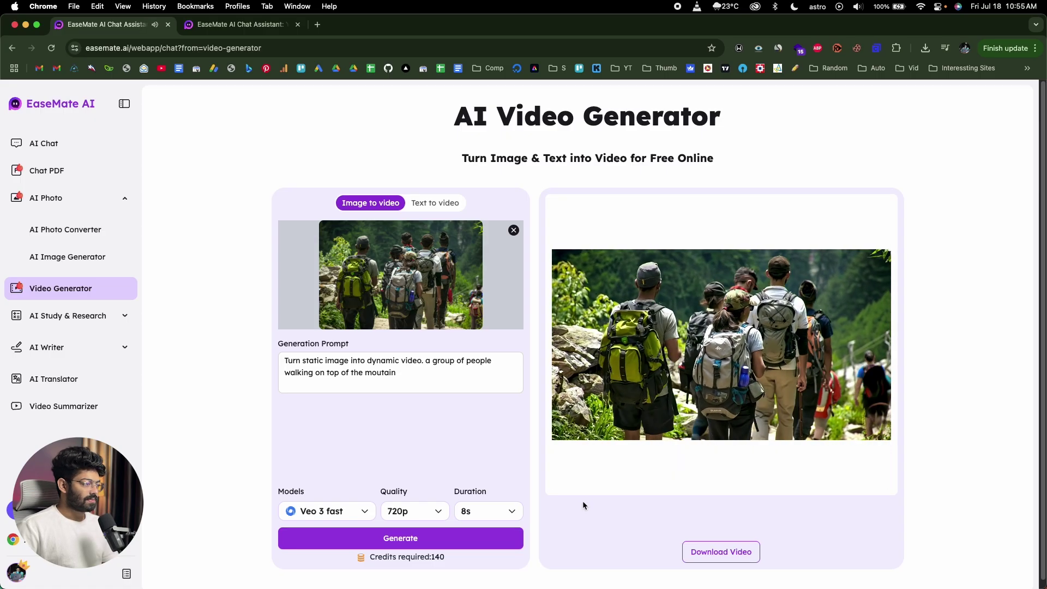
mouse_move(567, 460)
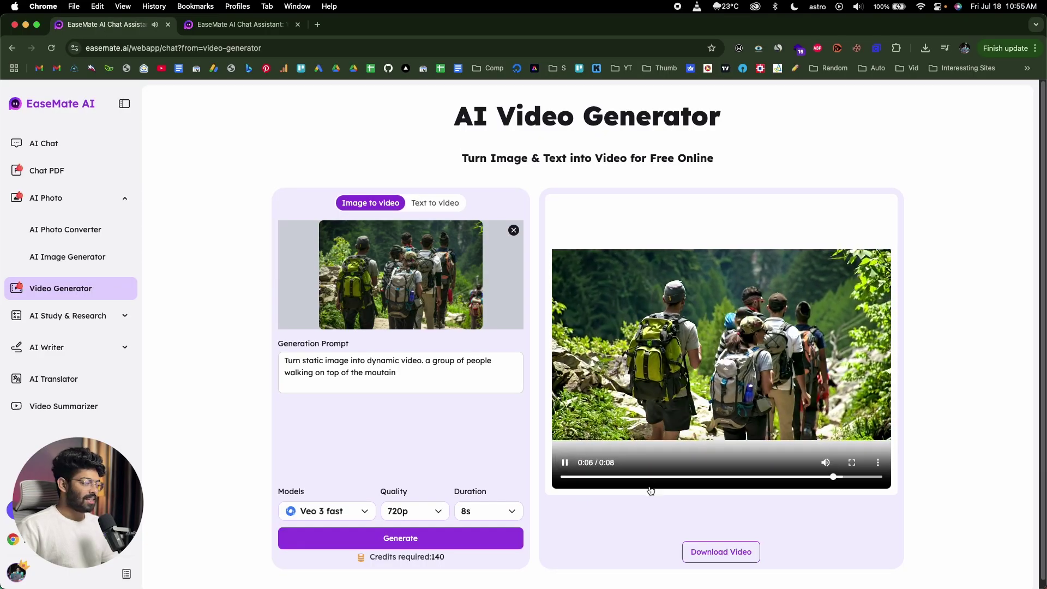
click(720, 553)
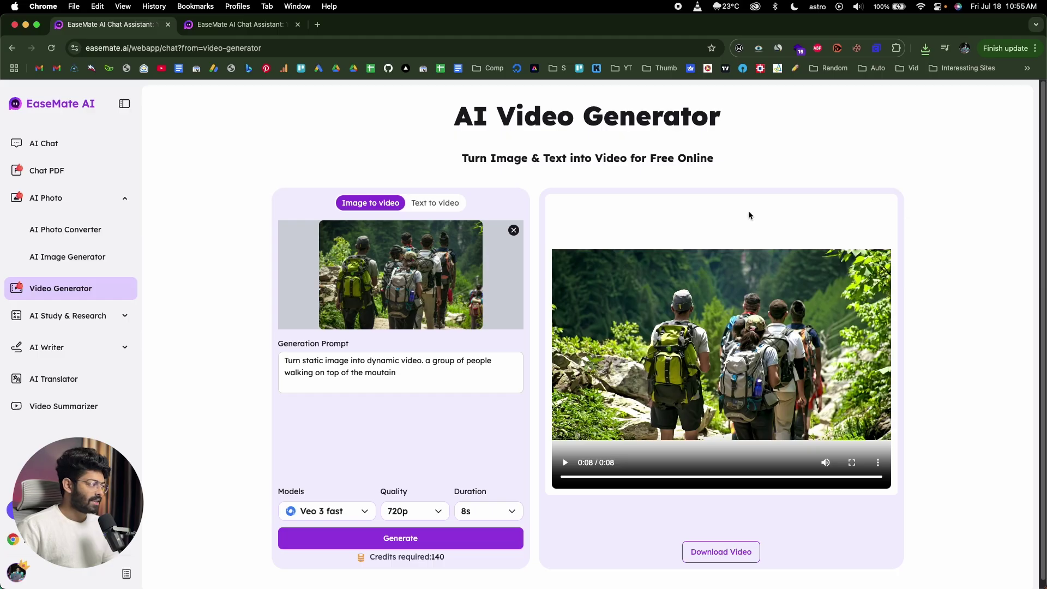
click(435, 203)
Paste the two-friends city rooftop prompt, choose Veo 3 at 720p and 8s, and generate.
click(413, 270)
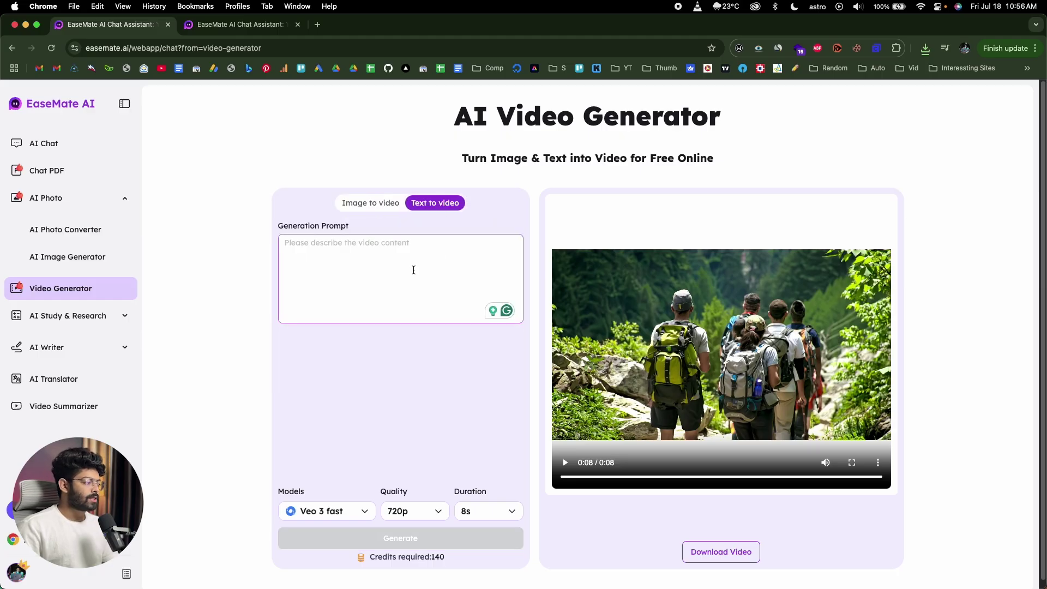
text(Two friends are sitting on the roof of a city apartment building at night, surrounded by soft string lights and the distant hum of city traffic below. One takes a sip of soda and says, "Crazy day, huh?" The other nods, smiling, and replies, "Best ending though." Include realistic ambient sounds—distant cars, faint city breeze, and muffled nightlife.)
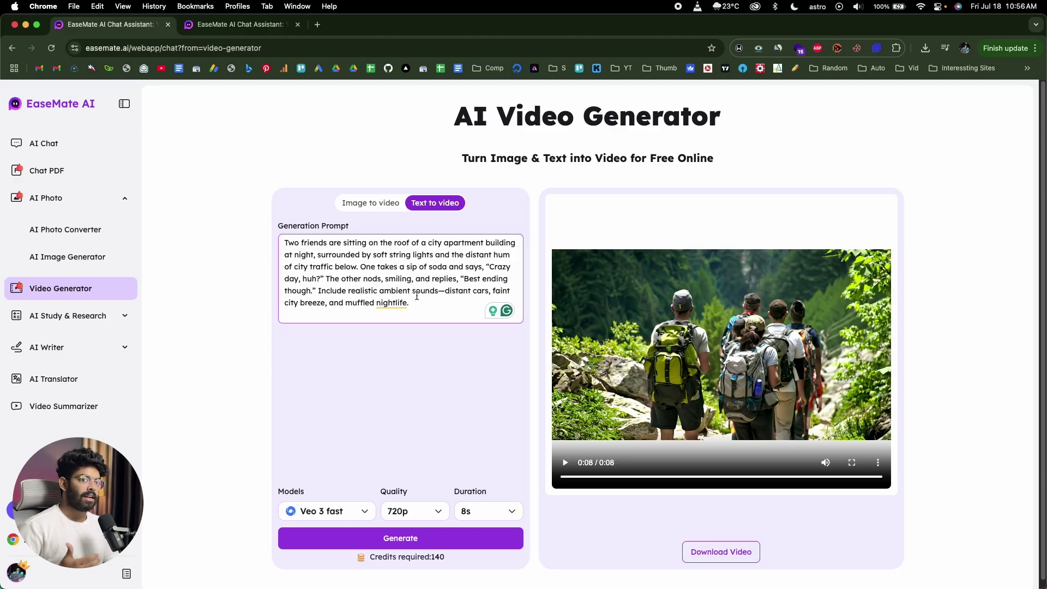
click(309, 512)
click(307, 573)
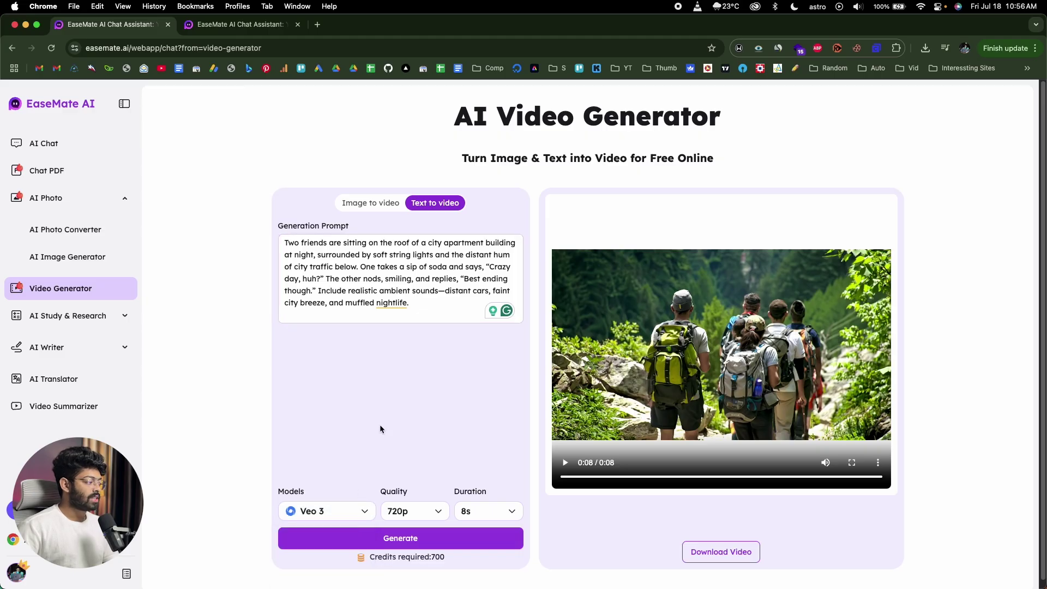
click(434, 511)
click(493, 513)
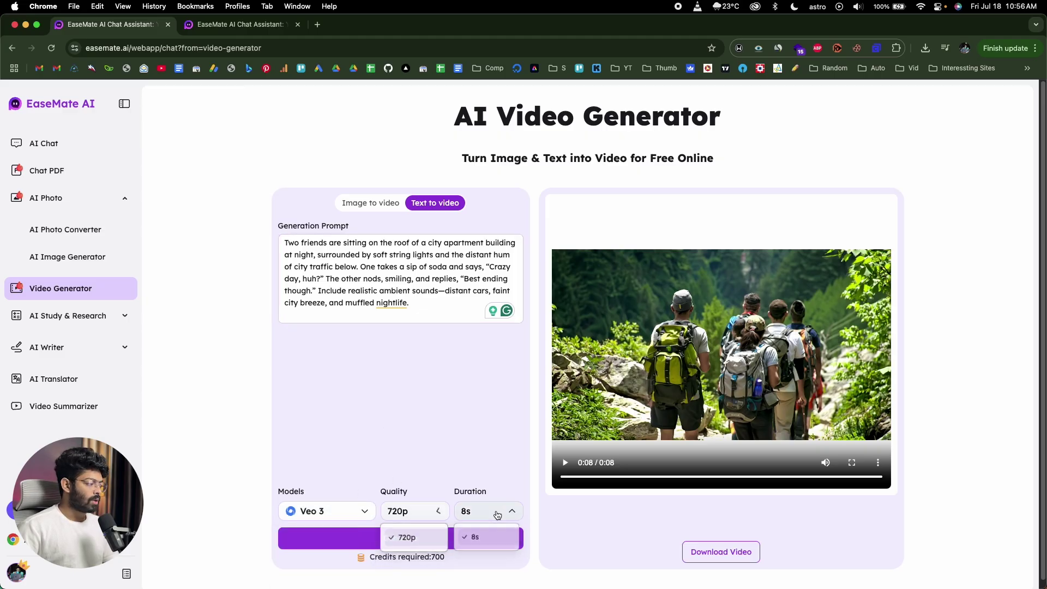
click(428, 433)
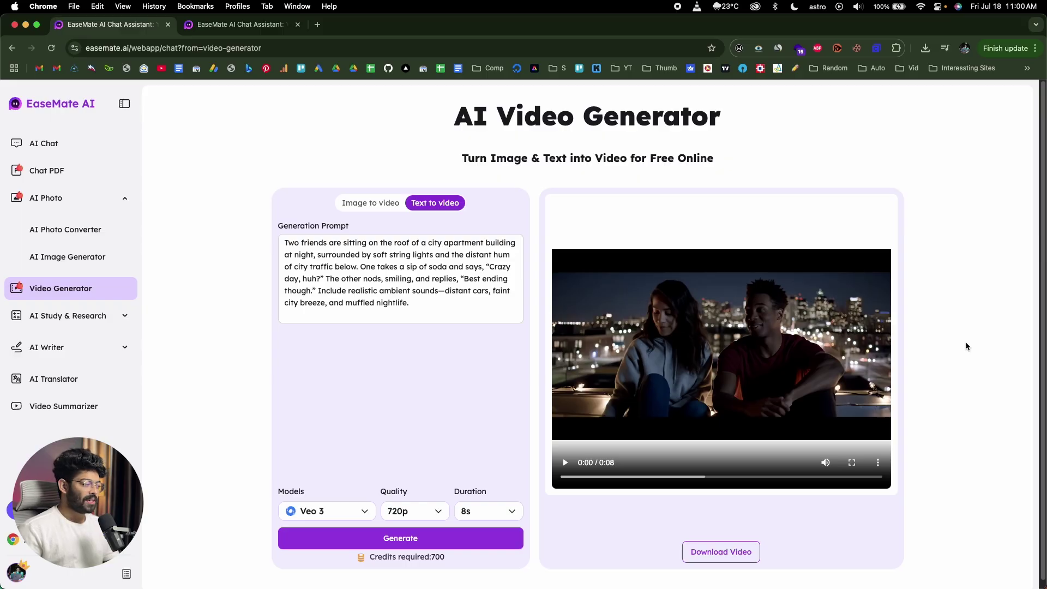
click(564, 462)
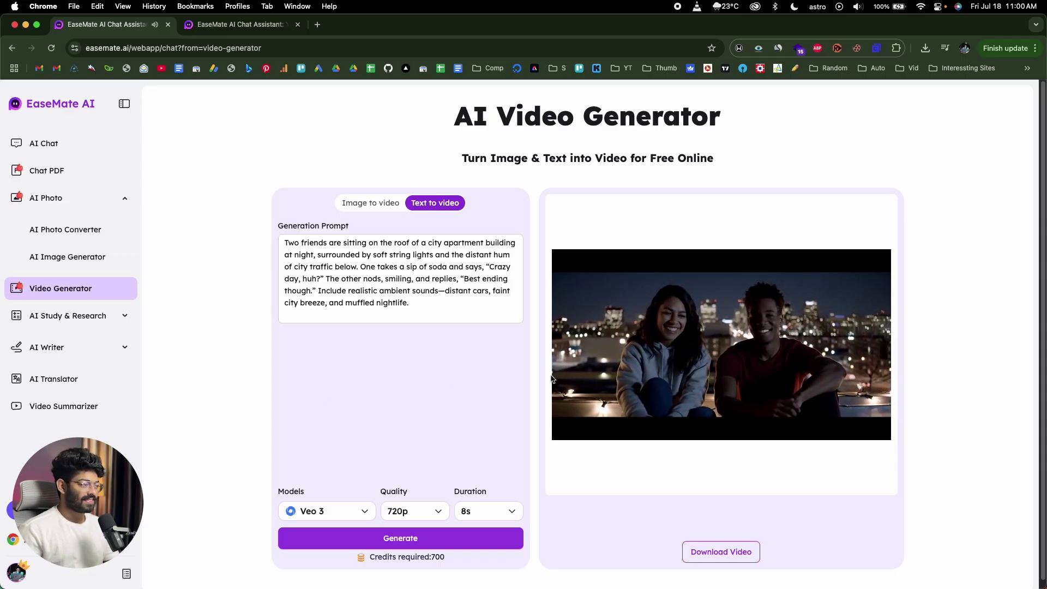
click(437, 257)
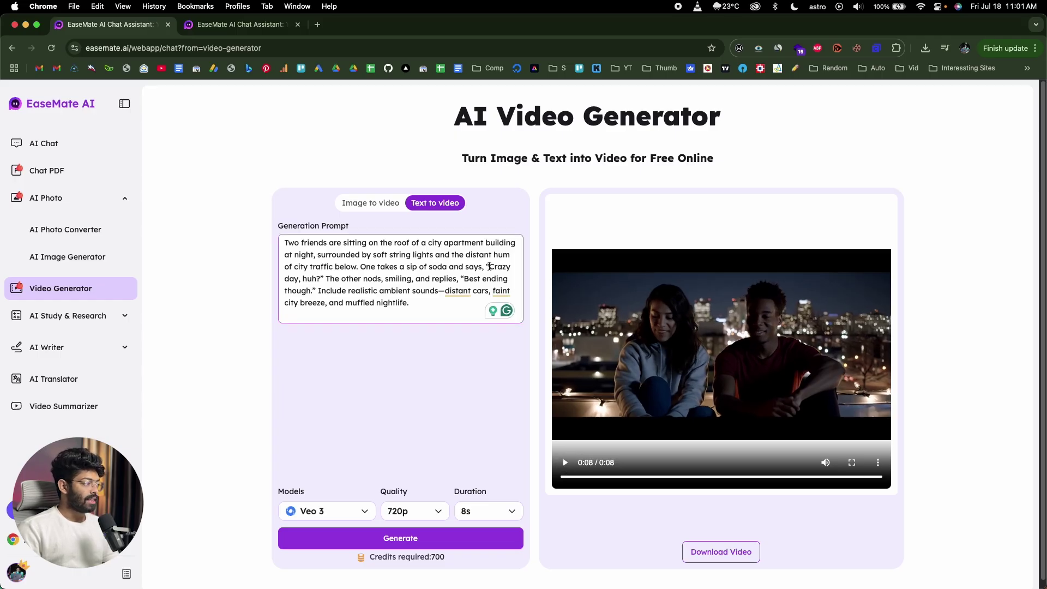
drag(489, 266, 319, 277)
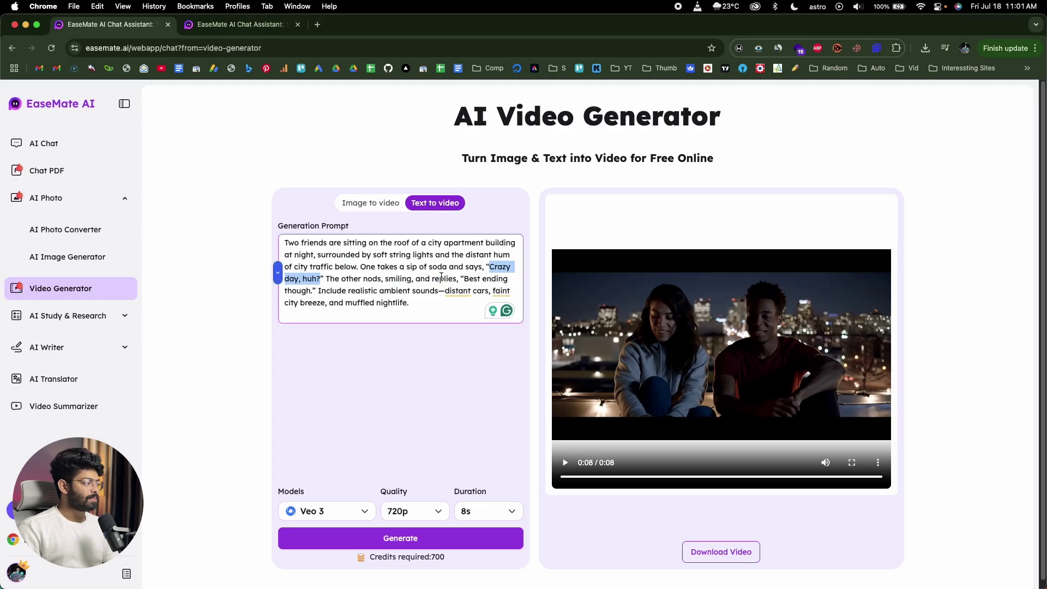
drag(465, 279, 304, 285)
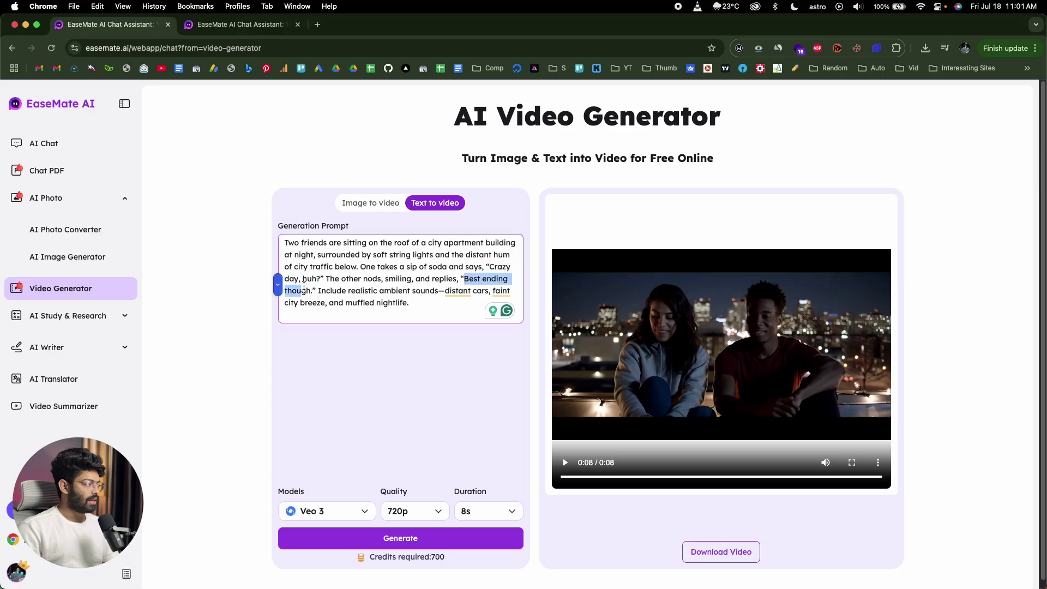
click(408, 274)
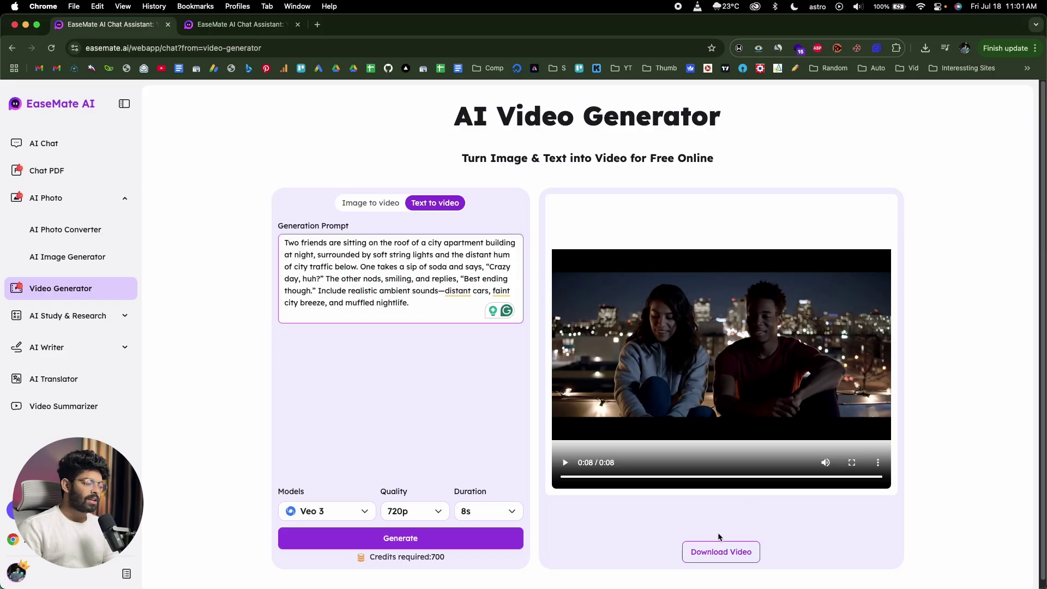
Download the rooftop clip as video (2).mp4, play it in QuickTime, and pause.
click(714, 551)
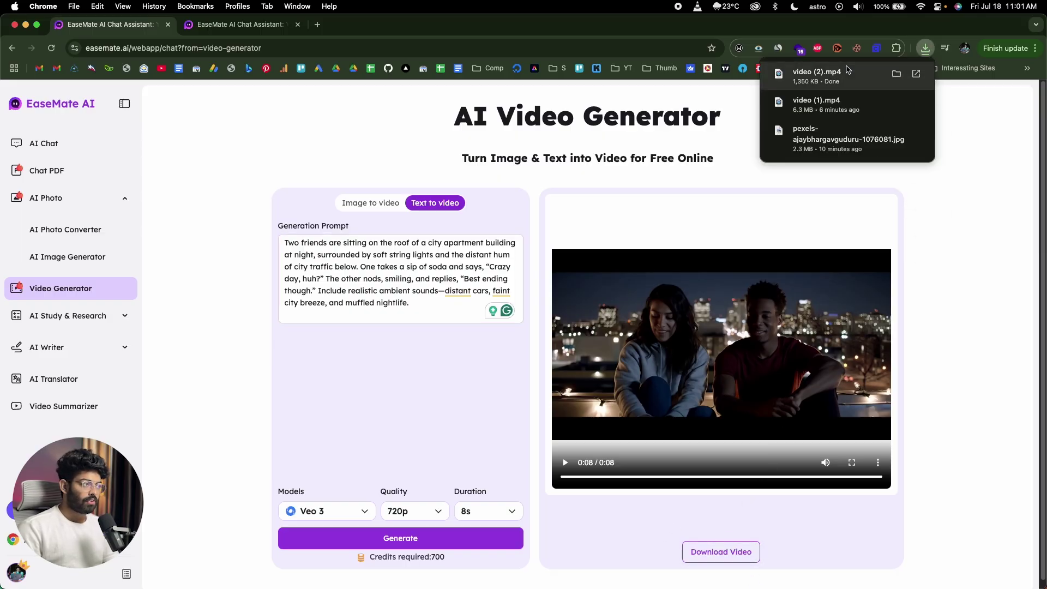
click(844, 72)
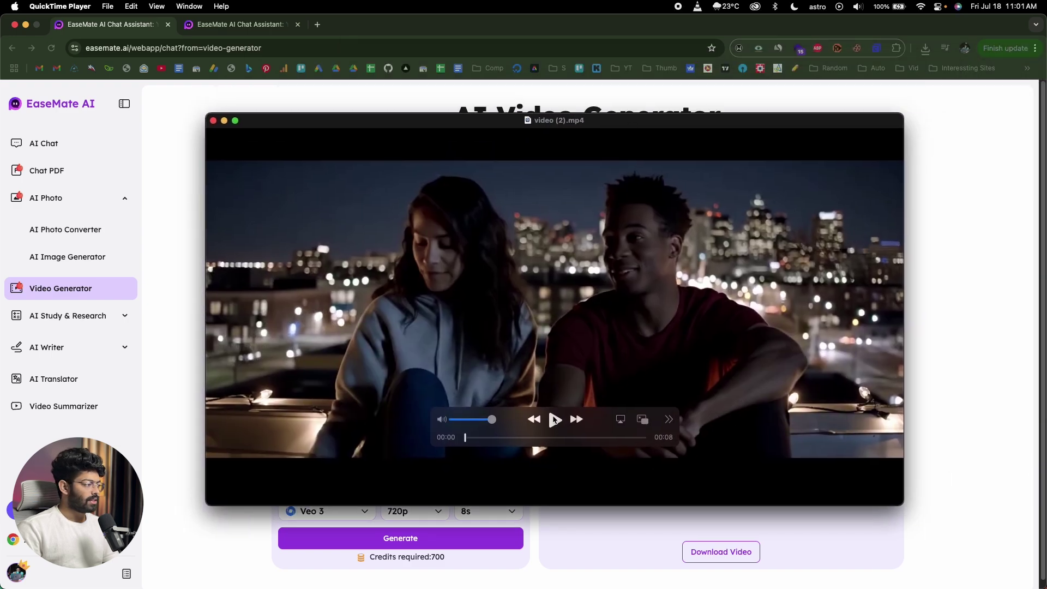
click(554, 419)
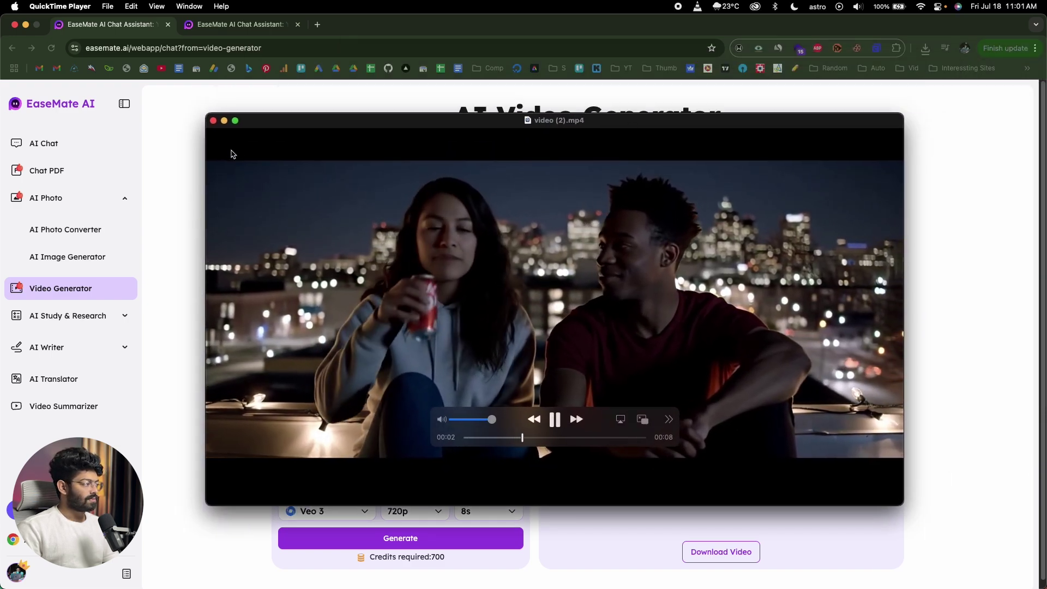
key(space)
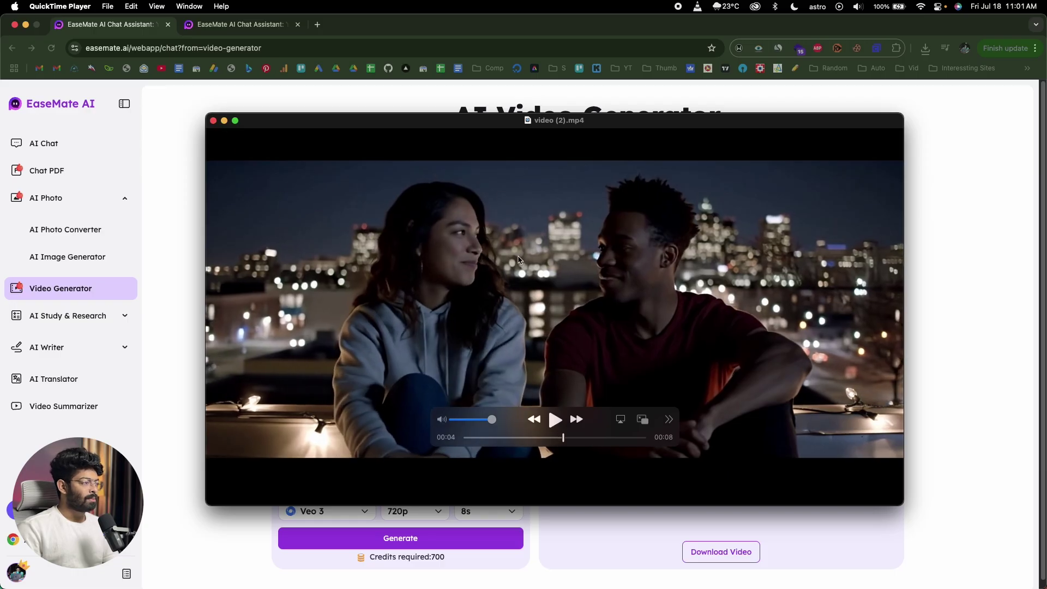
click(214, 120)
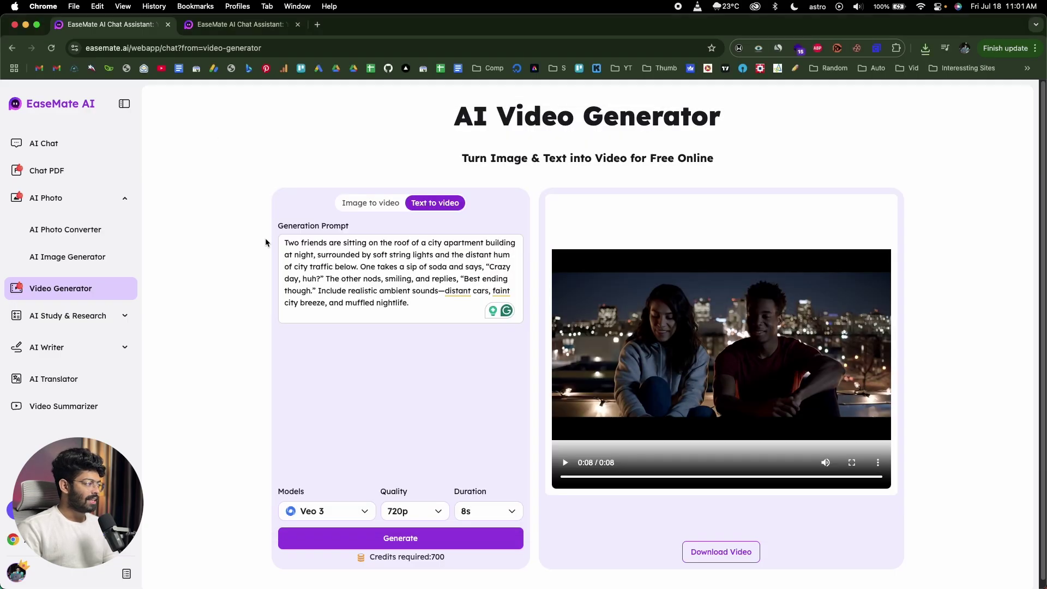